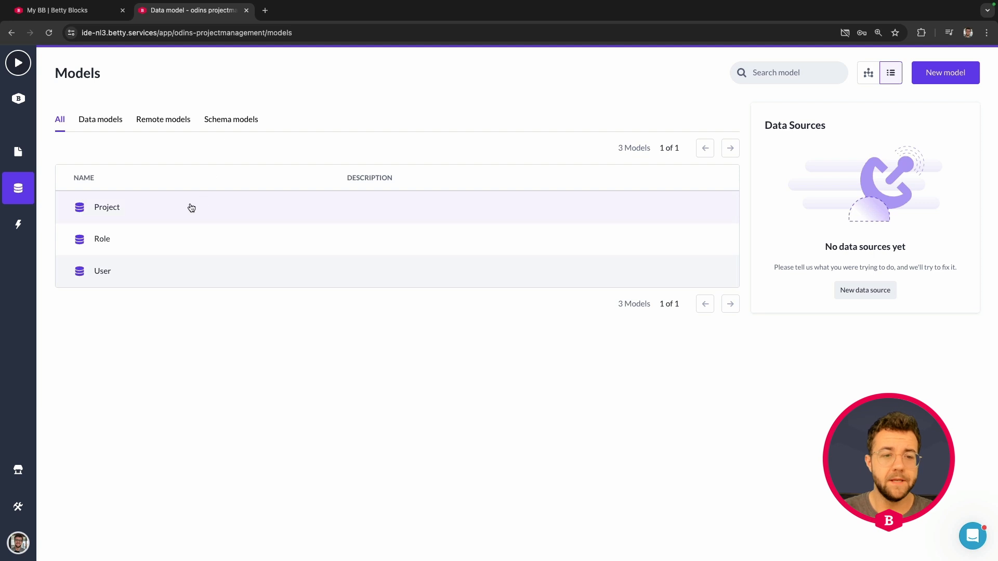
Open the Project model and review its relations, permissions and validations
{"action": "left_click", "coordinate": [140, 213]}
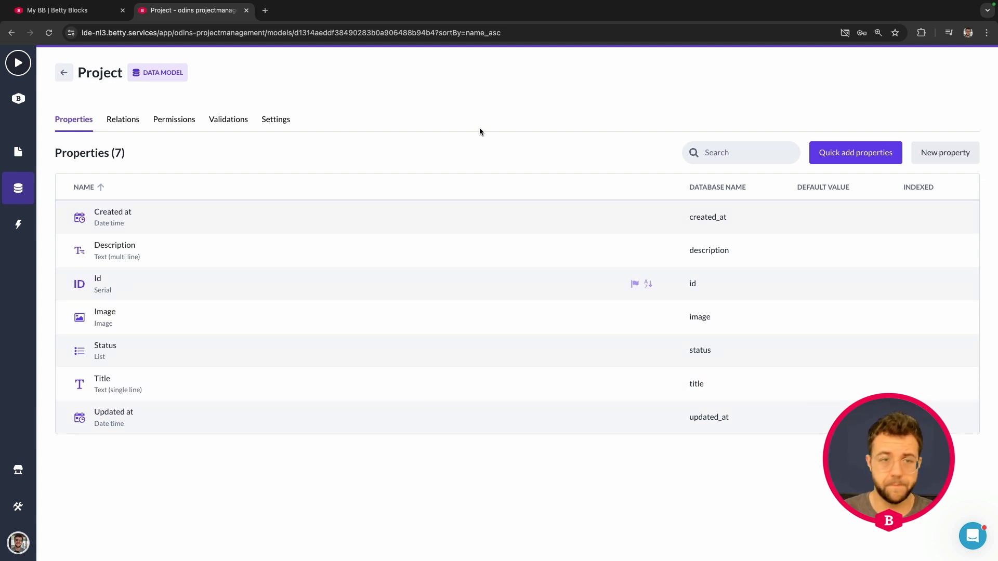
{"action": "left_click", "coordinate": [126, 123]}
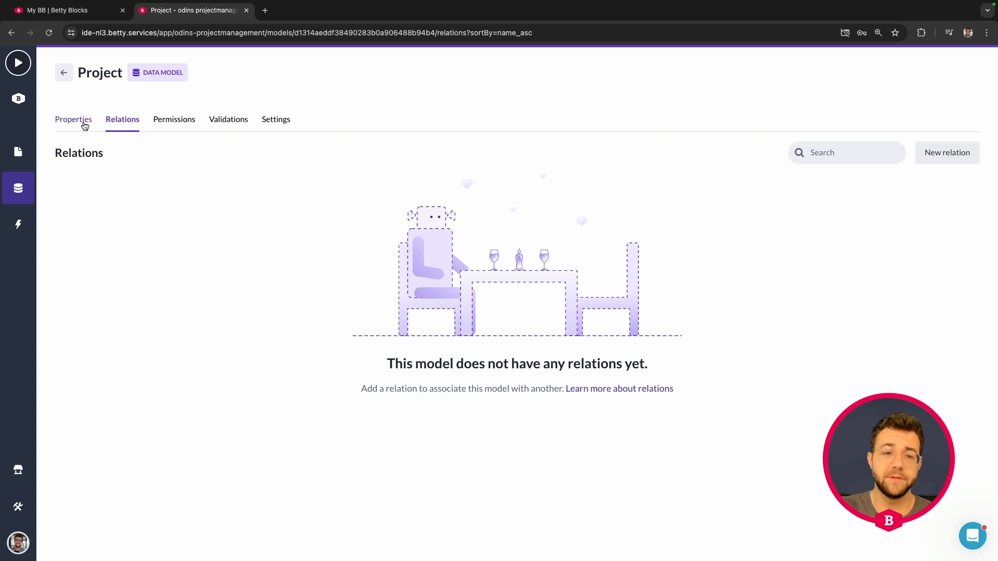
{"action": "left_click", "coordinate": [174, 128]}
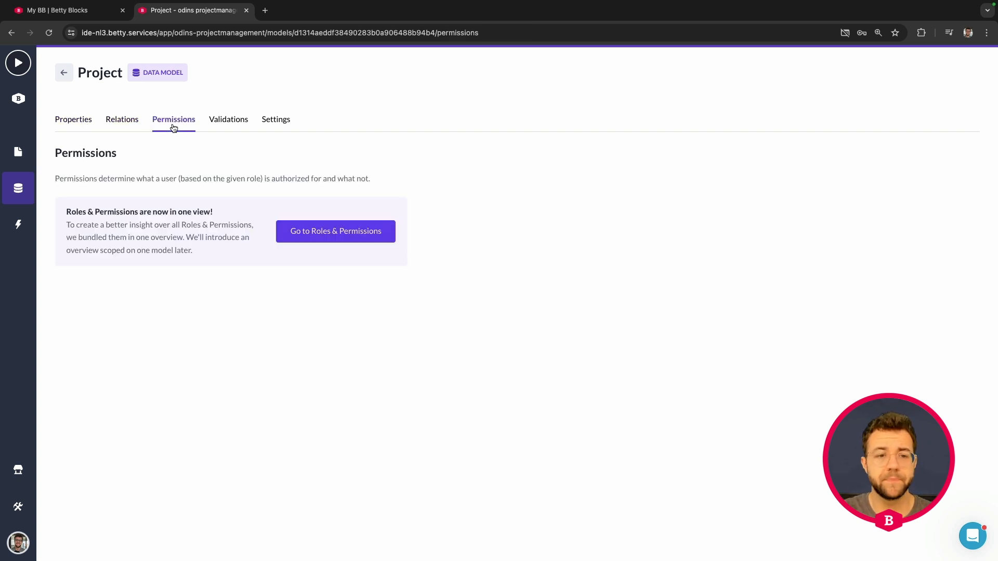
{"action": "left_click", "coordinate": [235, 119]}
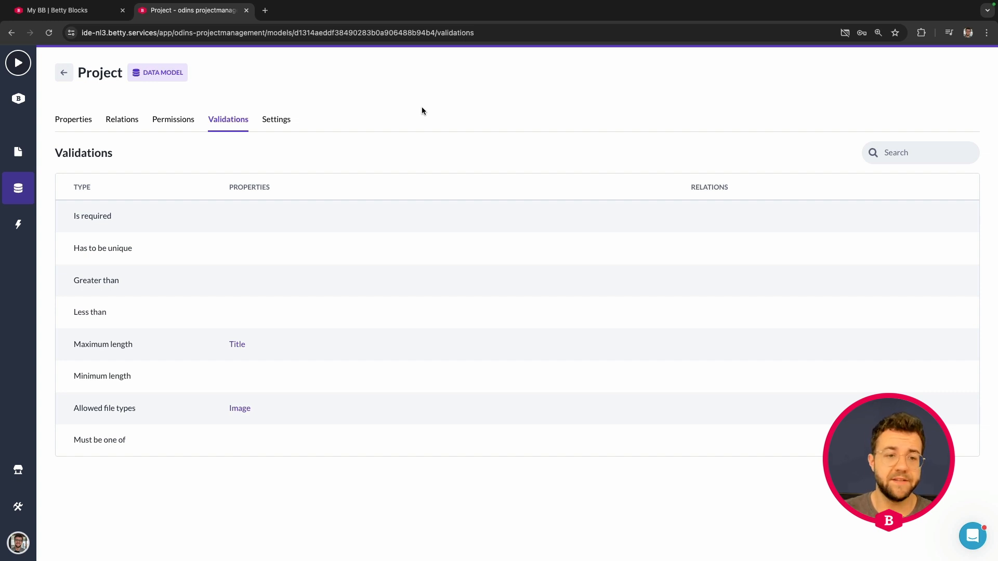
In the Project model's settings, enter the description "managing project objects in our application."
{"action": "left_click", "coordinate": [286, 122]}
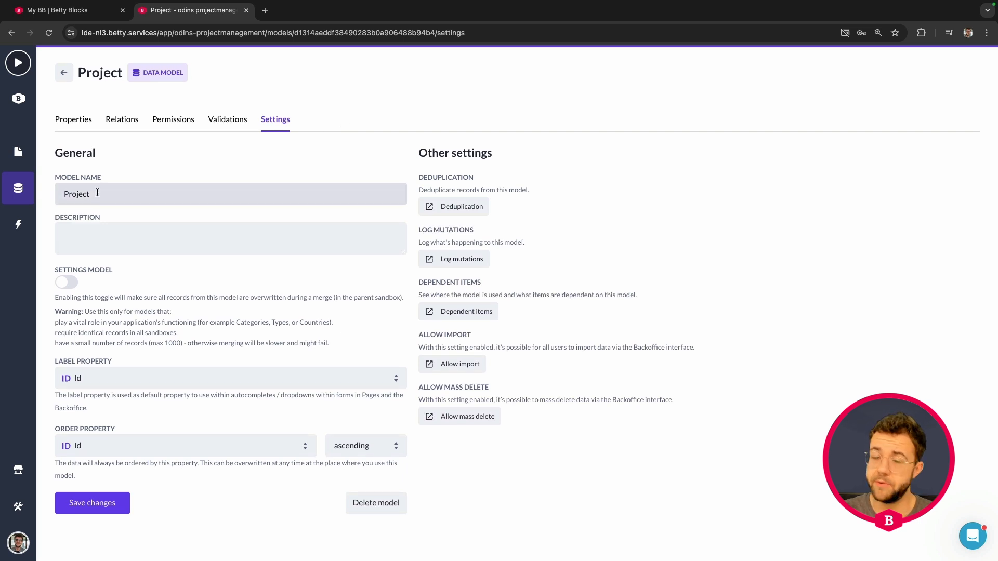
{"action": "left_click", "coordinate": [119, 227]}
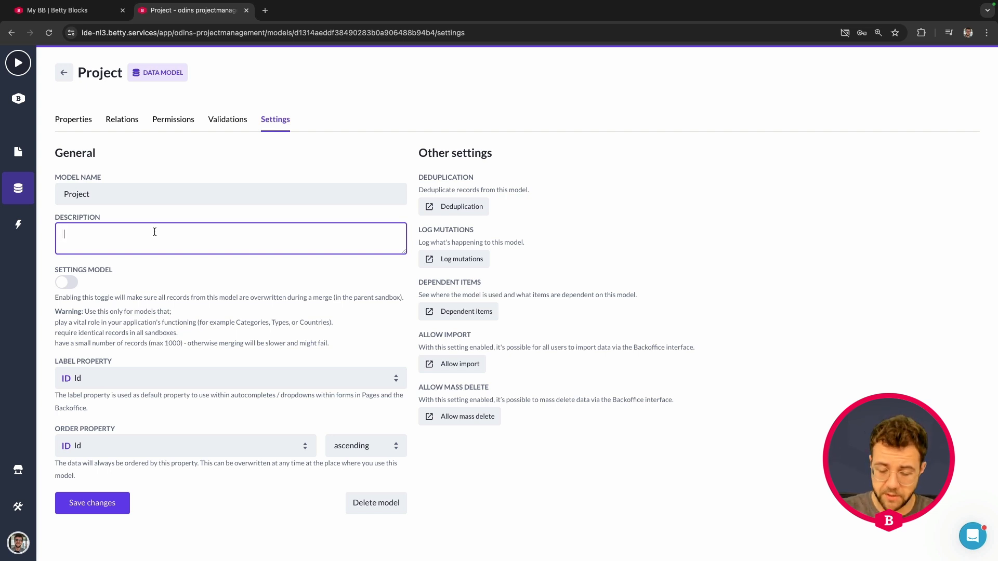
{"action": "type", "text": "man"}
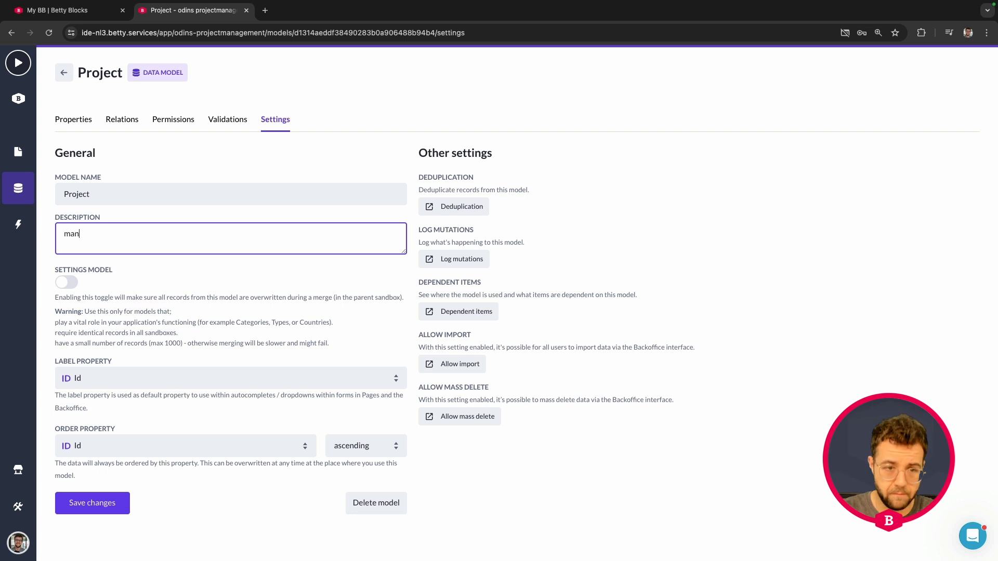
{"action": "type", "text": "aging proj"}
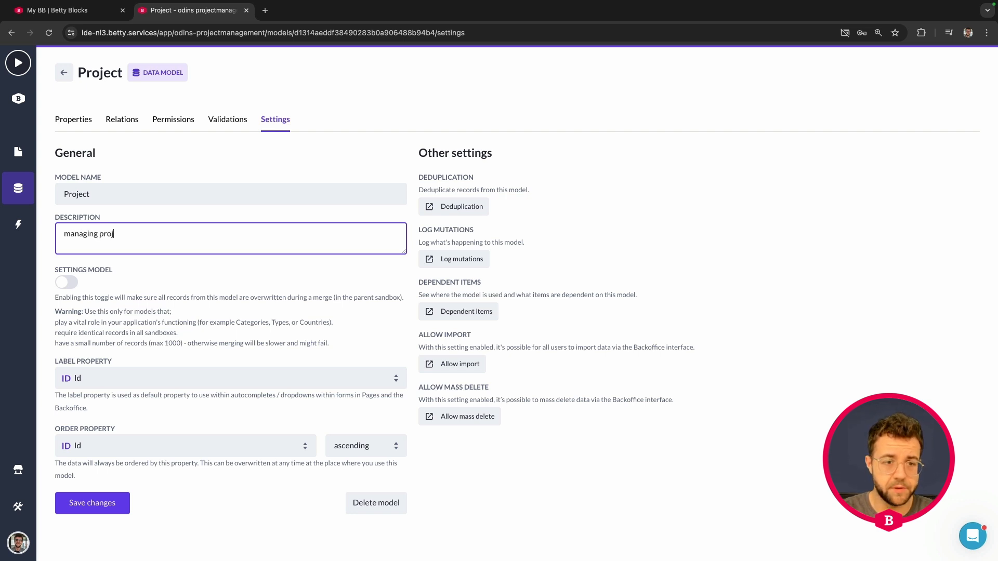
{"action": "type", "text": "ect object"}
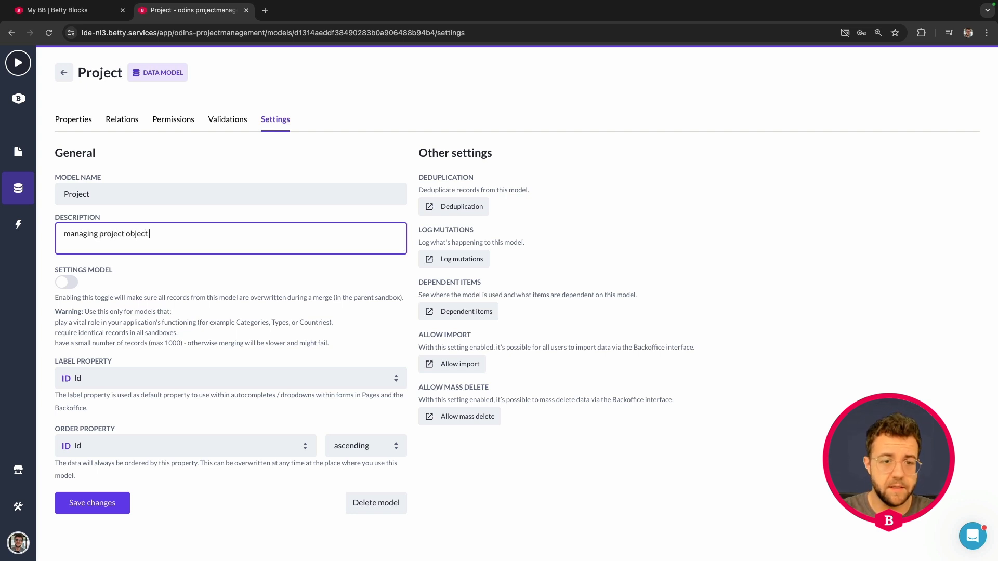
{"action": "type", "text": "s in our application."}
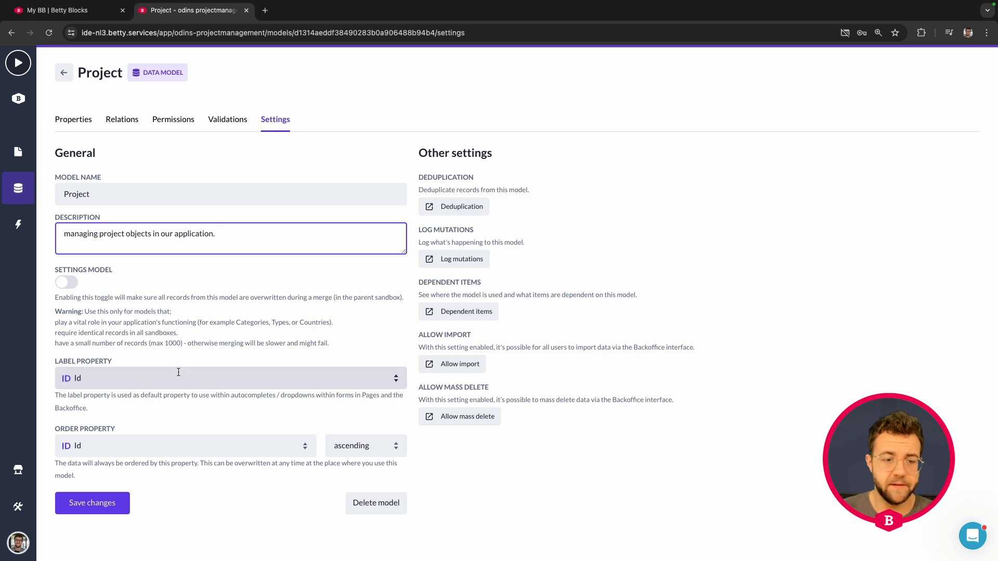
Set the Project model's label property to Title and save the settings
{"action": "left_click", "coordinate": [161, 375]}
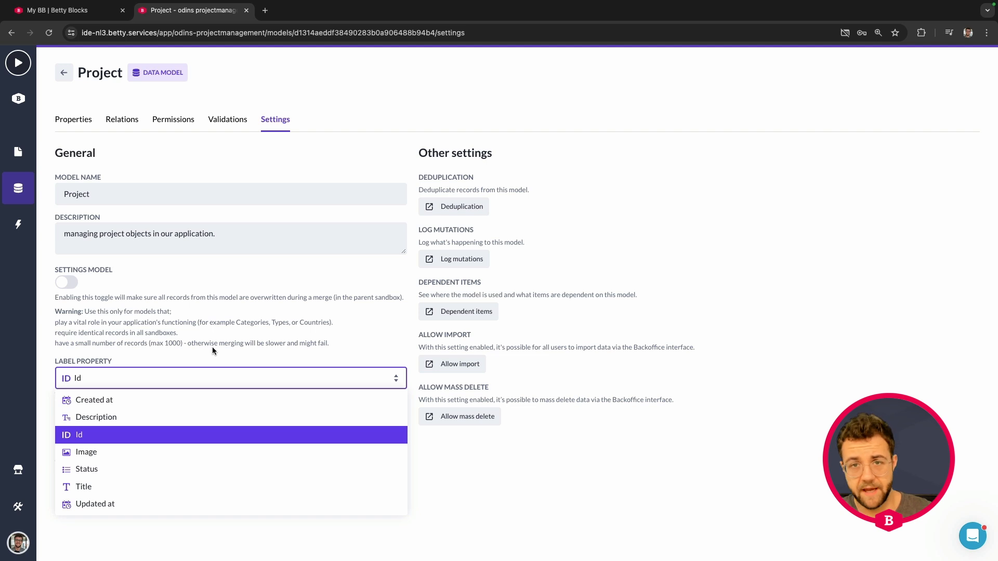
{"action": "left_click", "coordinate": [110, 487]}
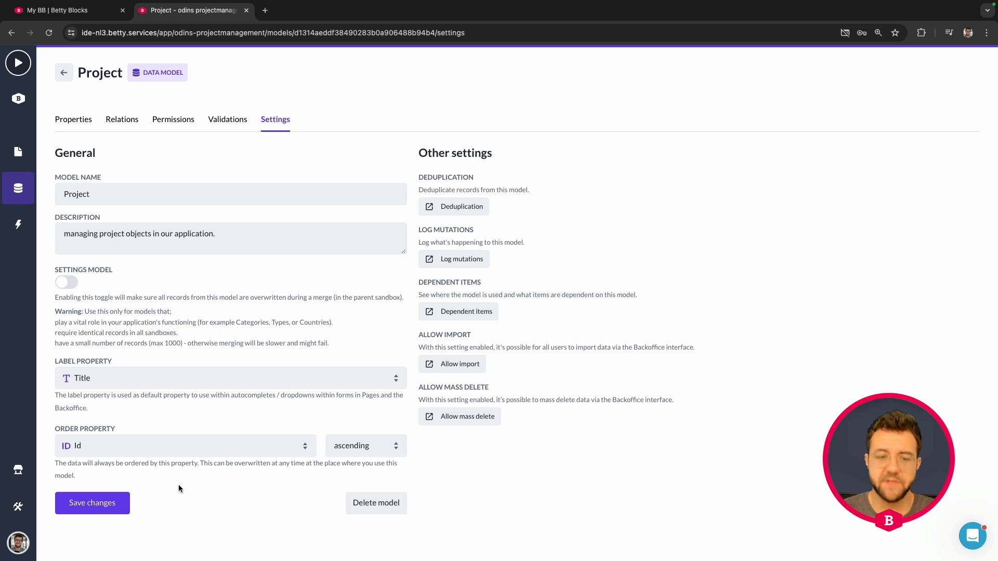
{"action": "left_click", "coordinate": [93, 506]}
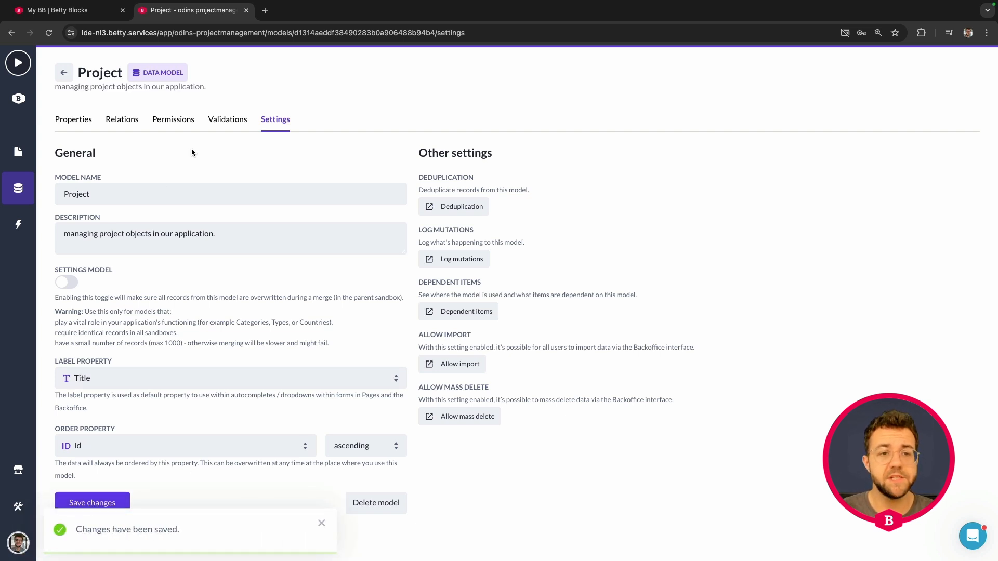
Make the Project model's Title property required, save it and close its details
{"action": "left_click", "coordinate": [78, 121]}
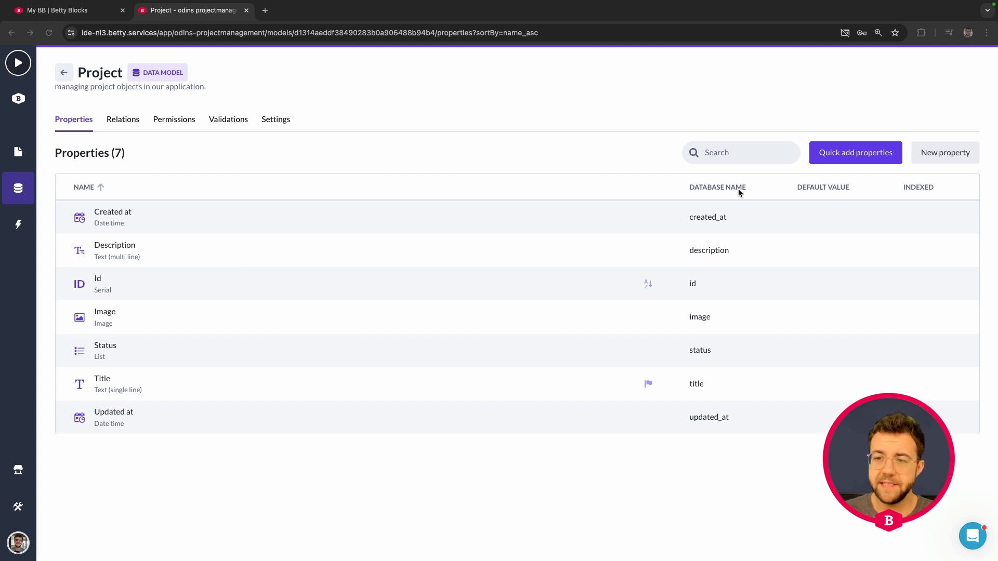
{"action": "left_click", "coordinate": [164, 383]}
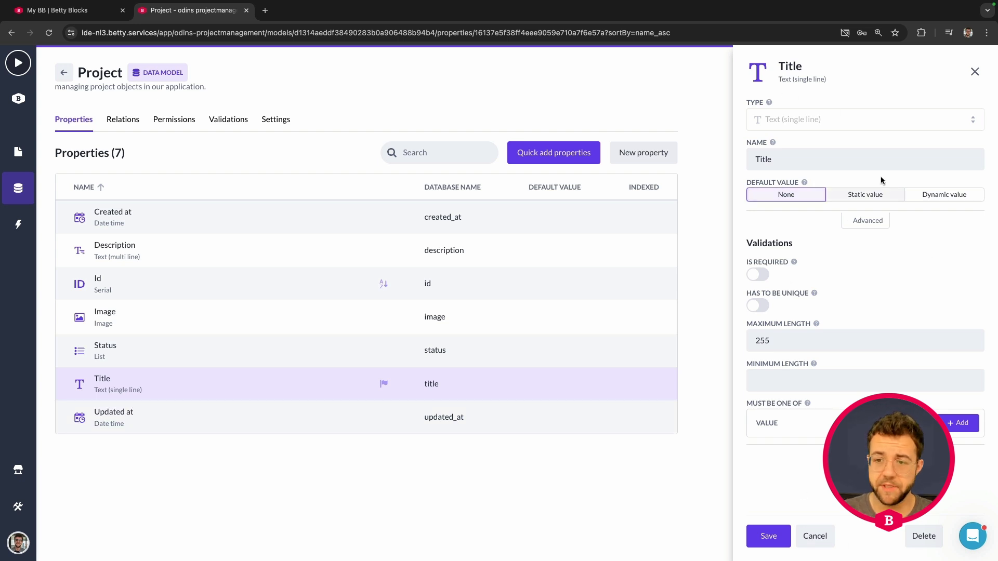
{"action": "left_click", "coordinate": [760, 275]}
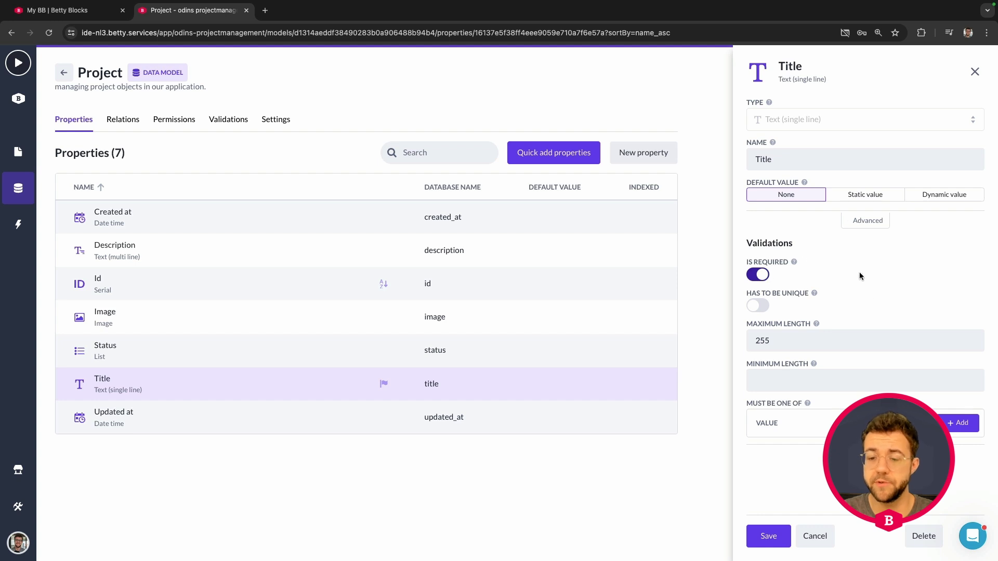
{"action": "left_click", "coordinate": [769, 536]}
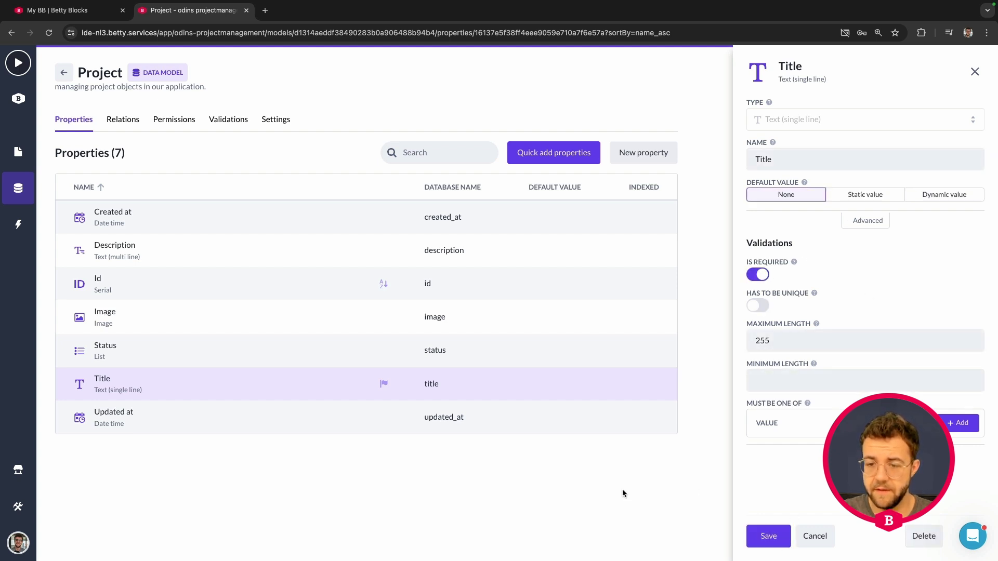
{"action": "left_click", "coordinate": [815, 536]}
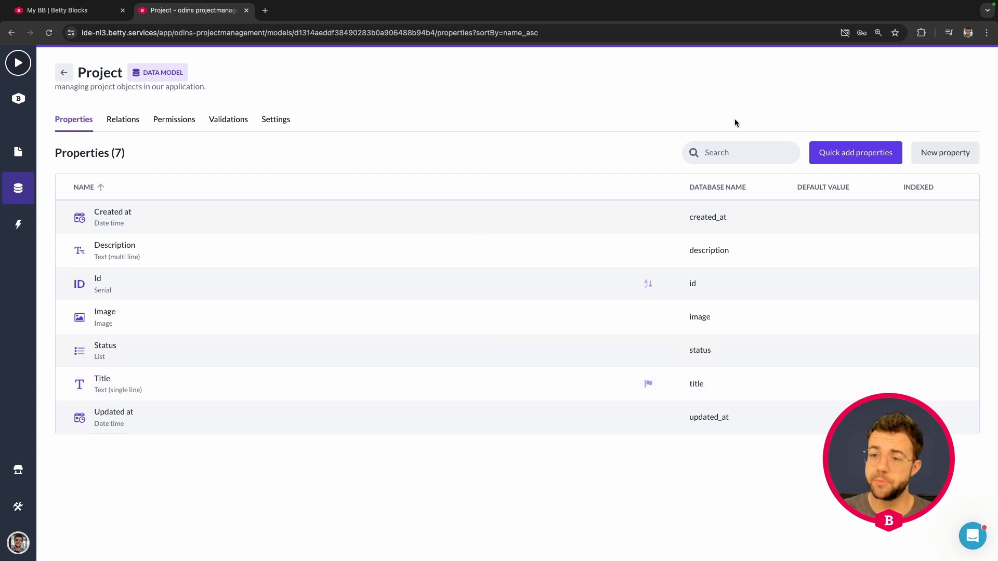
Start a new property on the Project model and choose Date as its type
{"action": "left_click", "coordinate": [956, 154]}
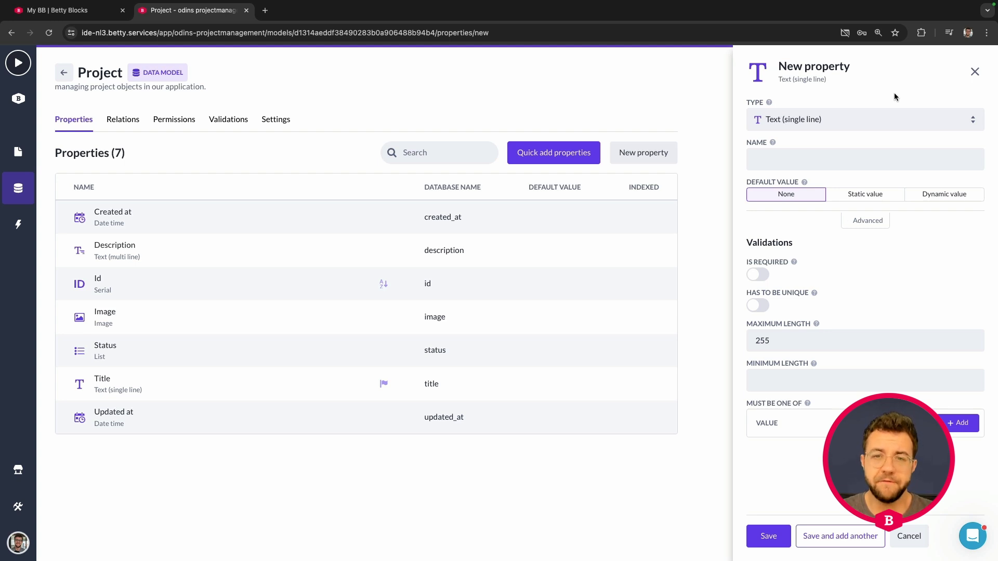
{"action": "left_click", "coordinate": [847, 122]}
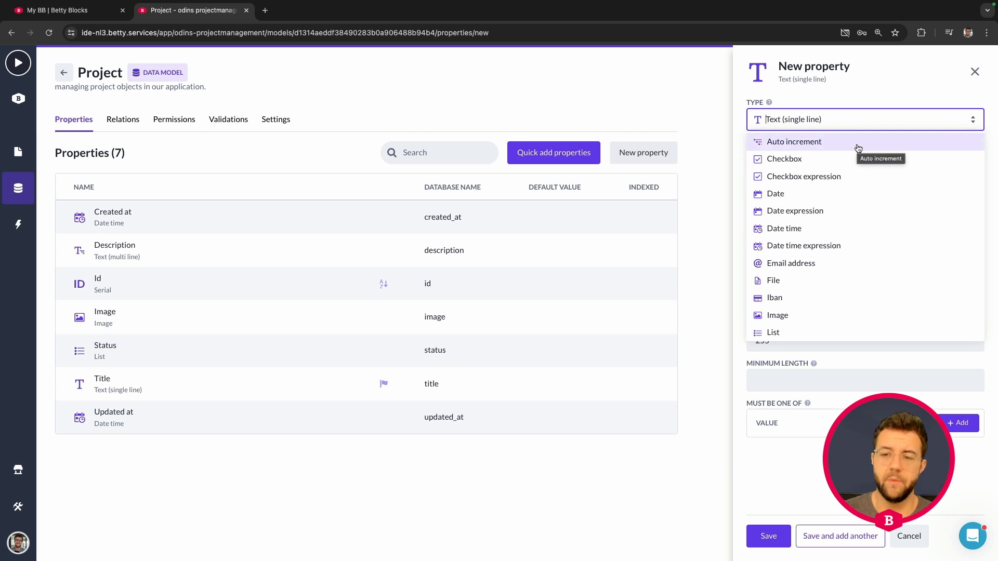
{"action": "left_click", "coordinate": [891, 77]}
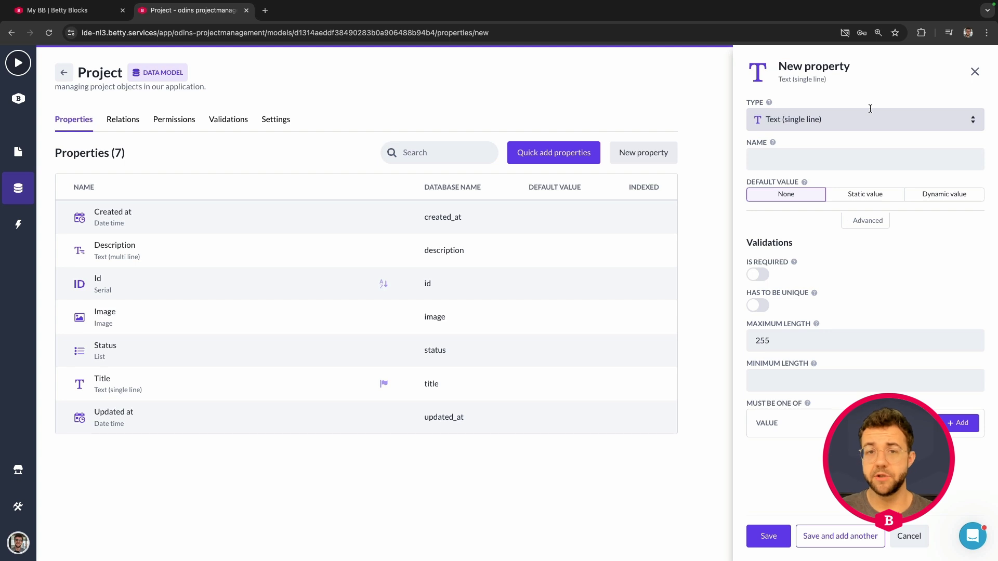
{"action": "left_click", "coordinate": [838, 126]}
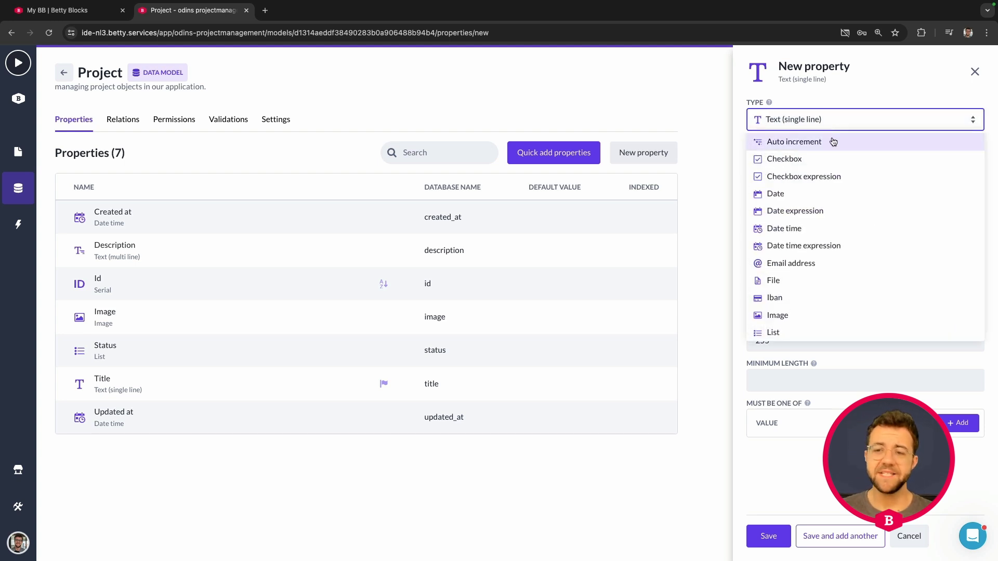
{"action": "scroll", "coordinate": [812, 171], "scroll_direction": "down", "scroll_amount": 2}
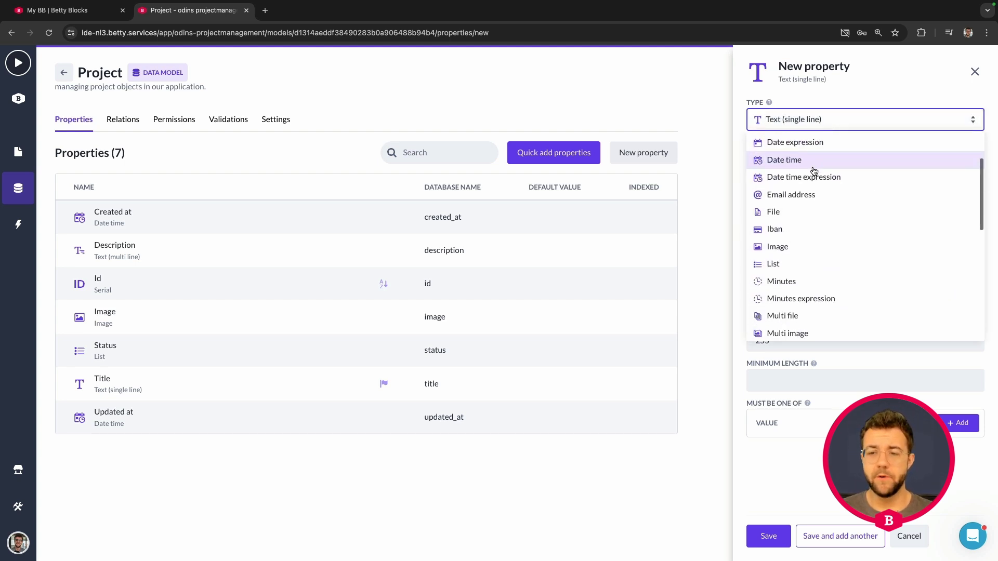
{"action": "scroll", "coordinate": [799, 152], "scroll_direction": "up", "scroll_amount": 1}
{"action": "left_click", "coordinate": [799, 150]}
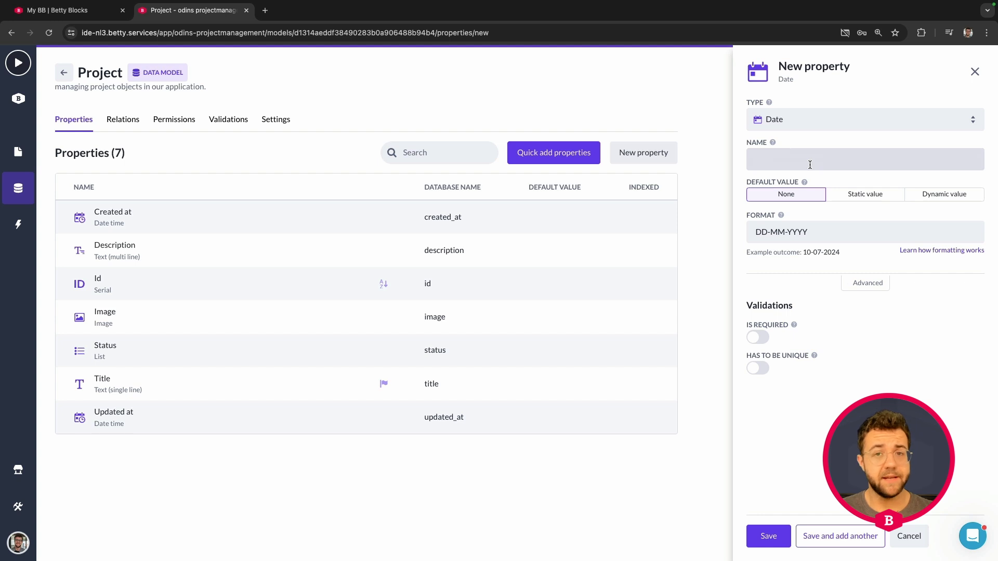
Try the Email address type for the new property
{"action": "left_click", "coordinate": [801, 156]}
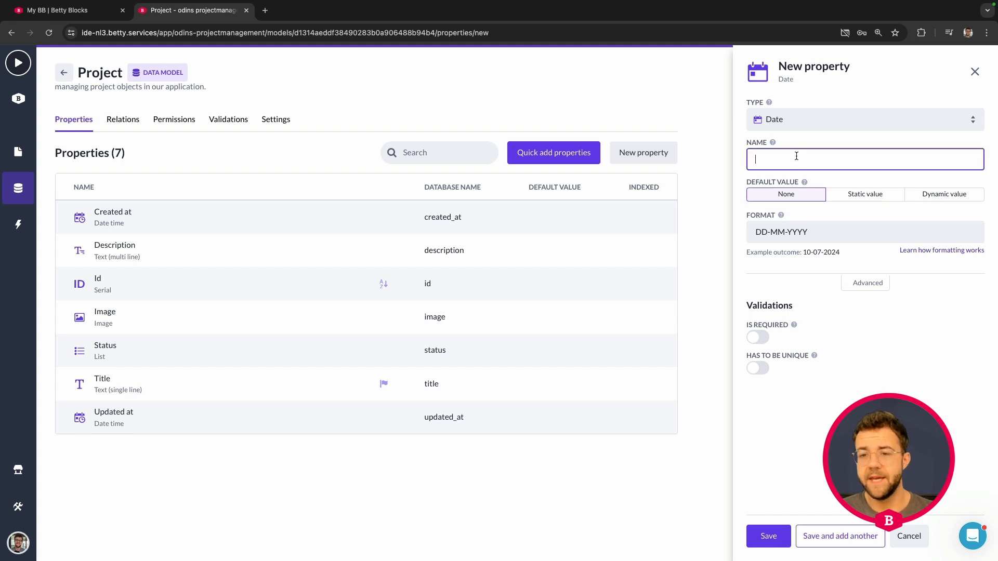
{"action": "left_click", "coordinate": [779, 119]}
{"action": "left_click", "coordinate": [910, 87]}
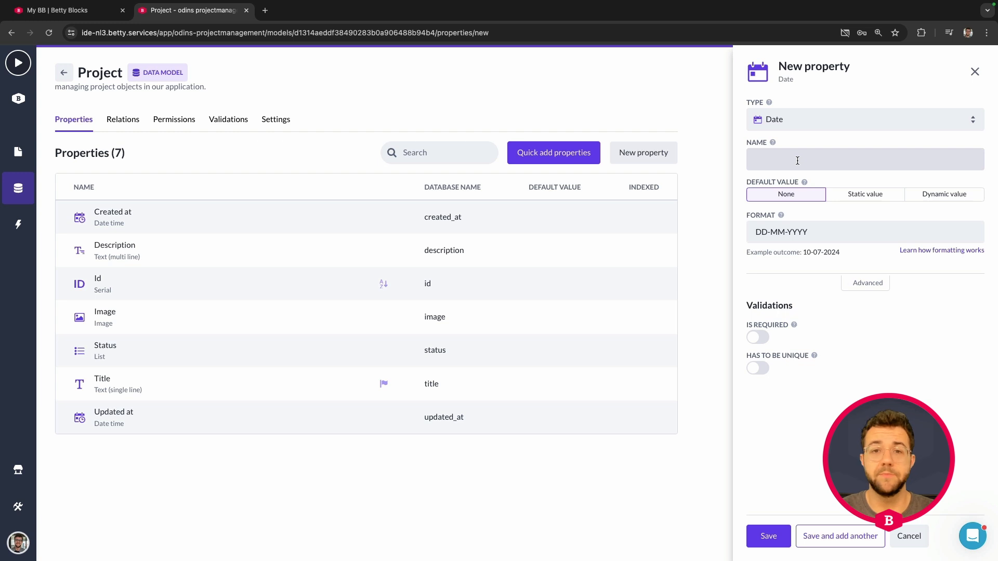
{"action": "left_click", "coordinate": [806, 121]}
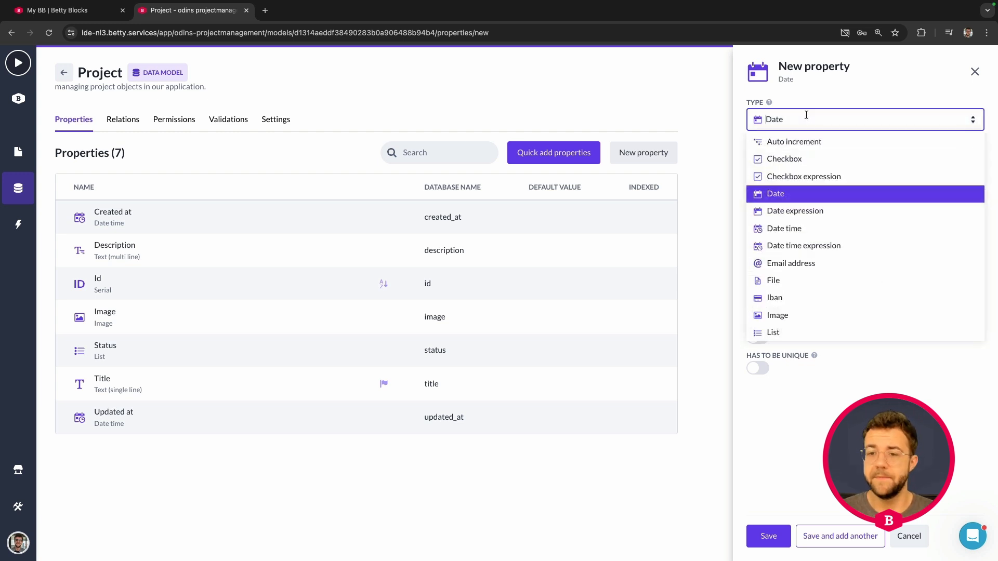
{"action": "scroll", "coordinate": [811, 208], "scroll_direction": "down", "scroll_amount": 1}
{"action": "left_click", "coordinate": [807, 242]}
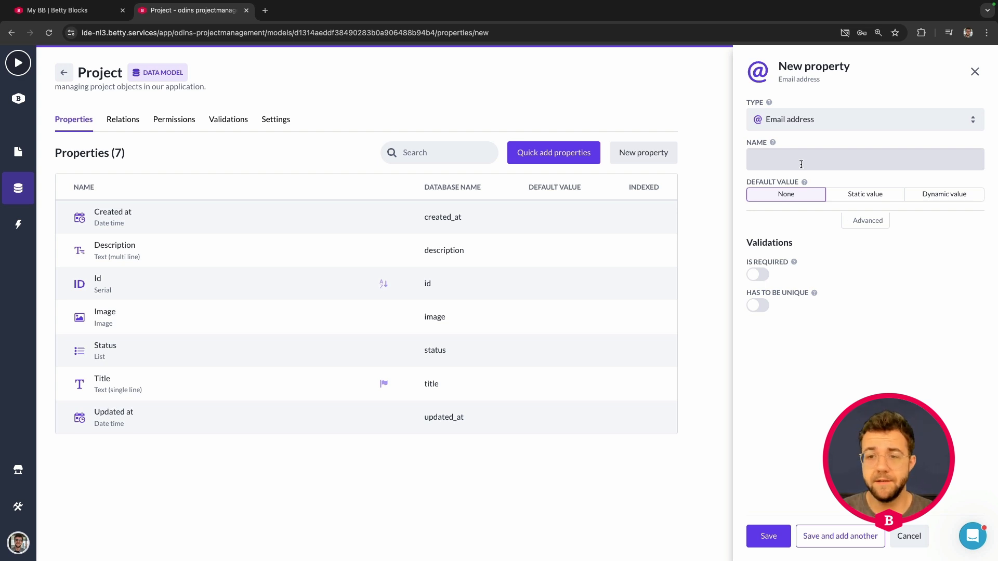
Set the new property's type back to Date and name it "End date"
{"action": "left_click", "coordinate": [826, 120]}
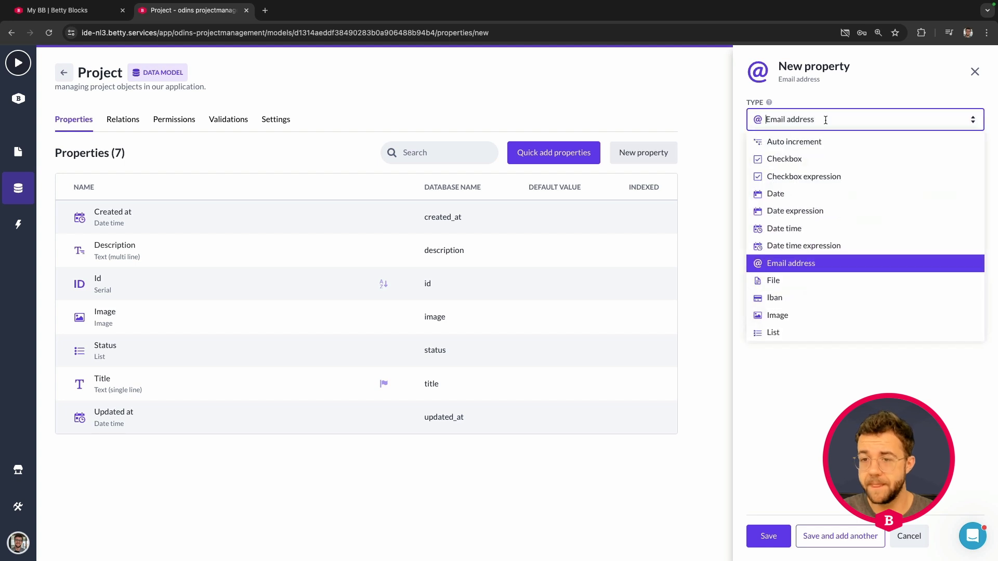
{"action": "left_click", "coordinate": [815, 195]}
{"action": "left_click", "coordinate": [801, 162]}
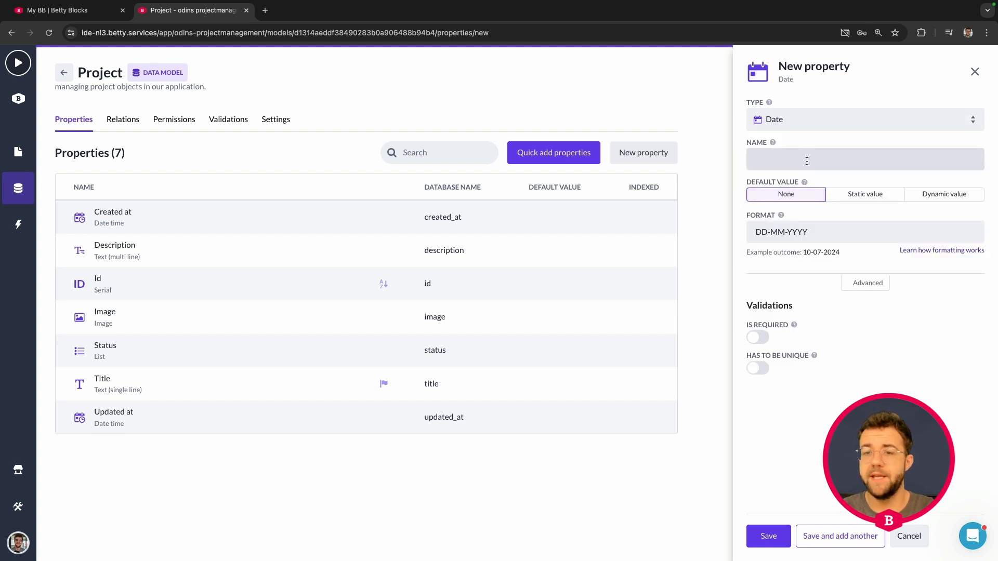
{"action": "type", "text": "End date"}
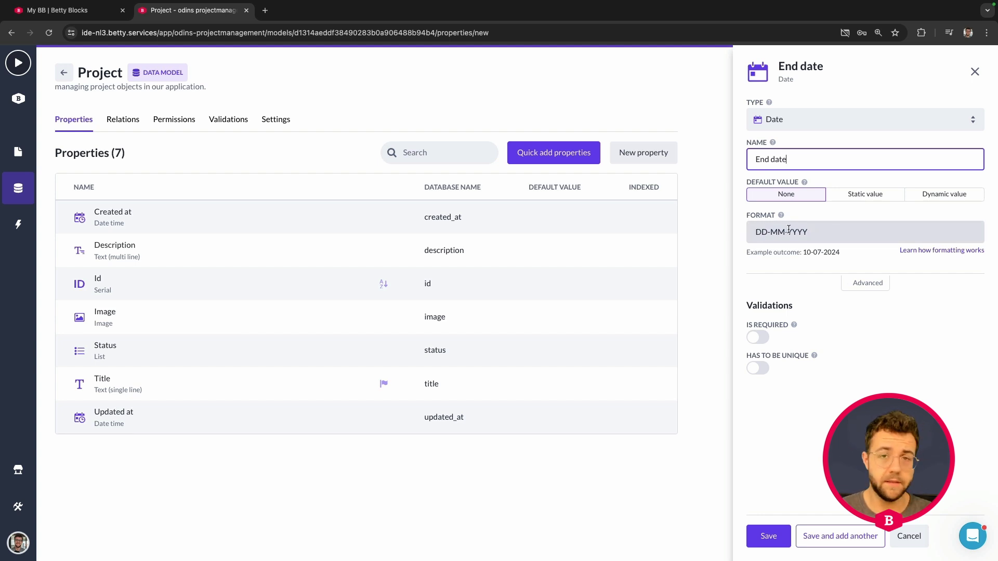
Give the End date property a static default value of the relative date Next month and save it
{"action": "left_click", "coordinate": [761, 234]}
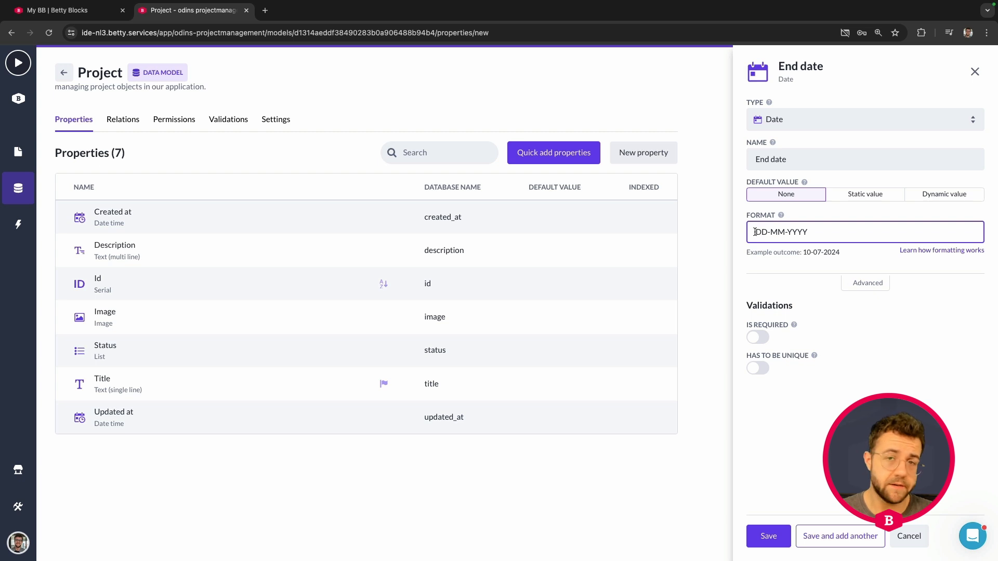
{"action": "left_click", "coordinate": [797, 263]}
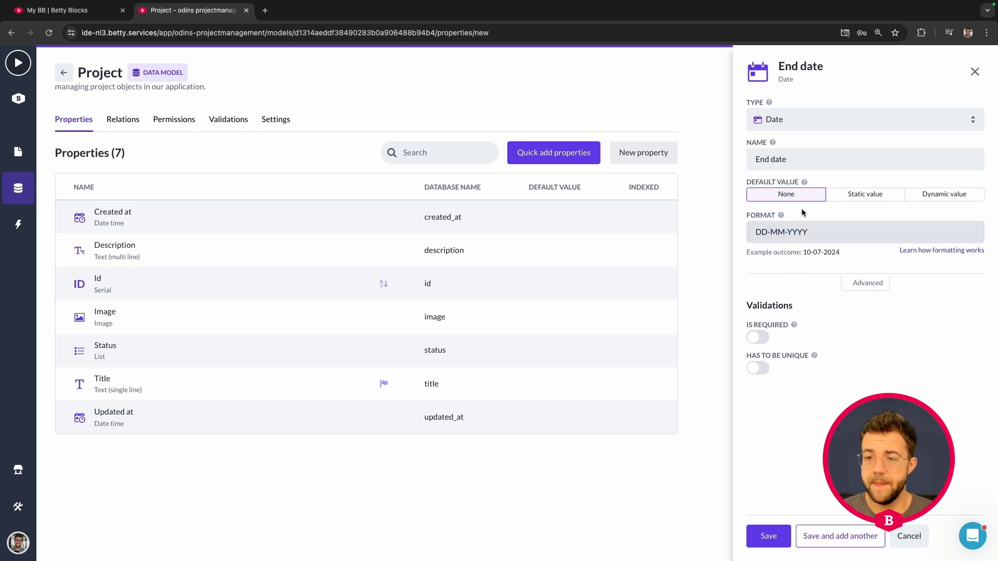
{"action": "left_click", "coordinate": [850, 200]}
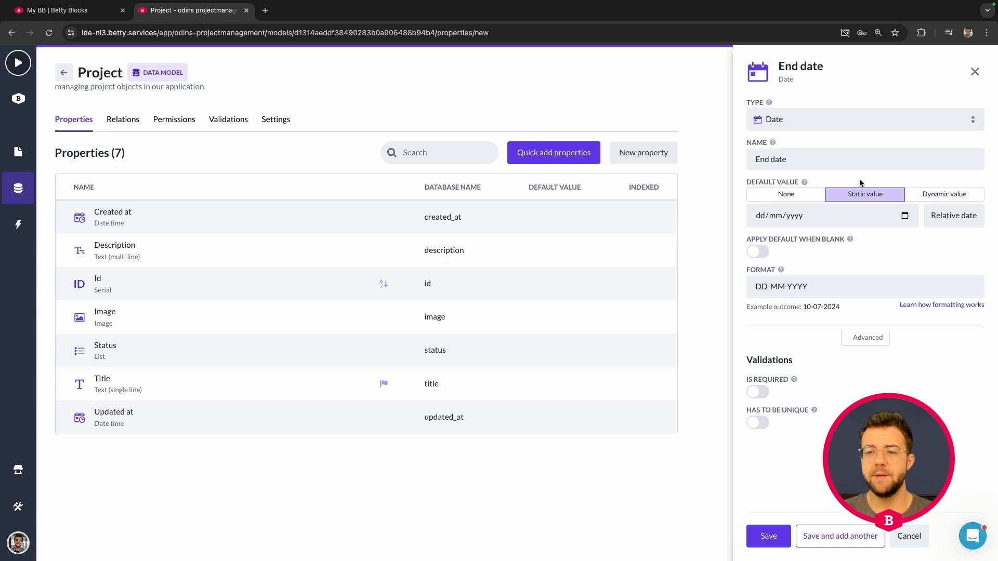
{"action": "left_click", "coordinate": [956, 224]}
{"action": "left_click", "coordinate": [809, 196]}
{"action": "left_click", "coordinate": [872, 195]}
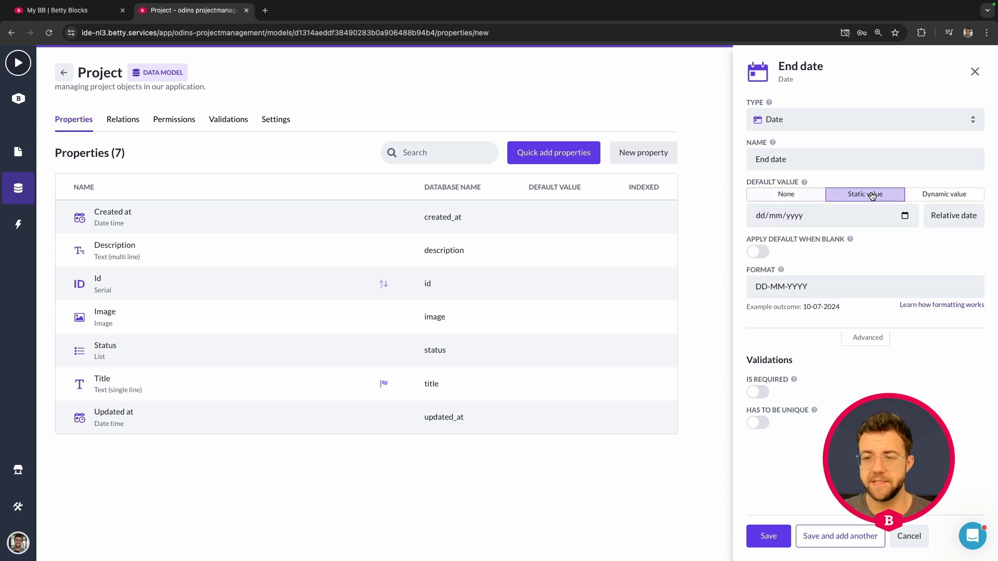
{"action": "left_click", "coordinate": [946, 214]}
{"action": "left_click", "coordinate": [907, 216]}
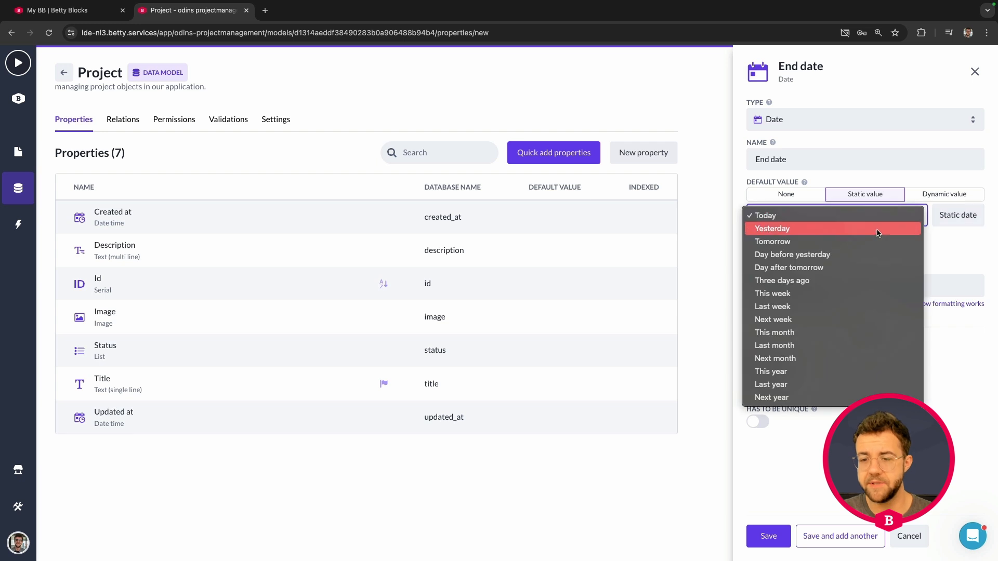
{"action": "left_click", "coordinate": [795, 358]}
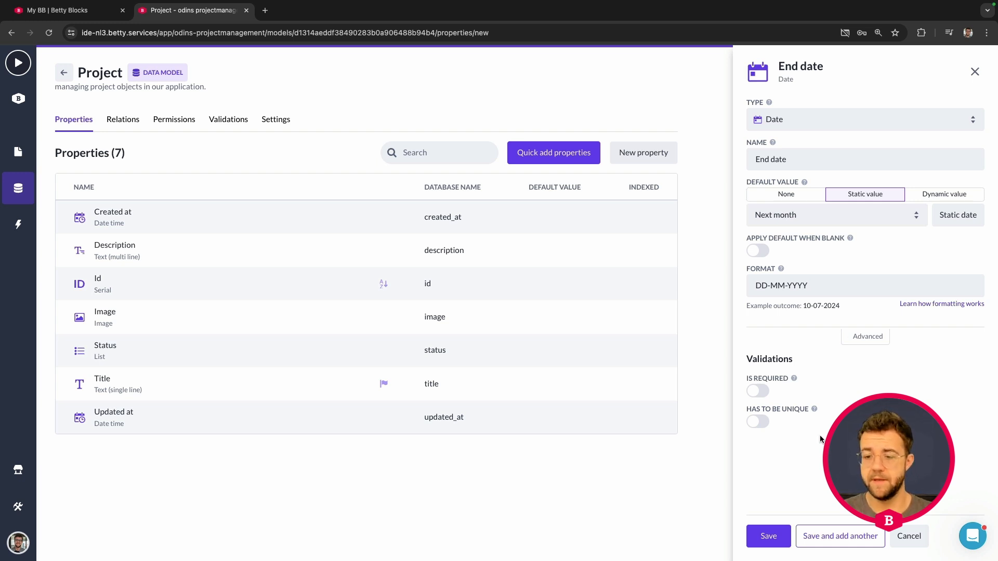
{"action": "left_click", "coordinate": [769, 538]}
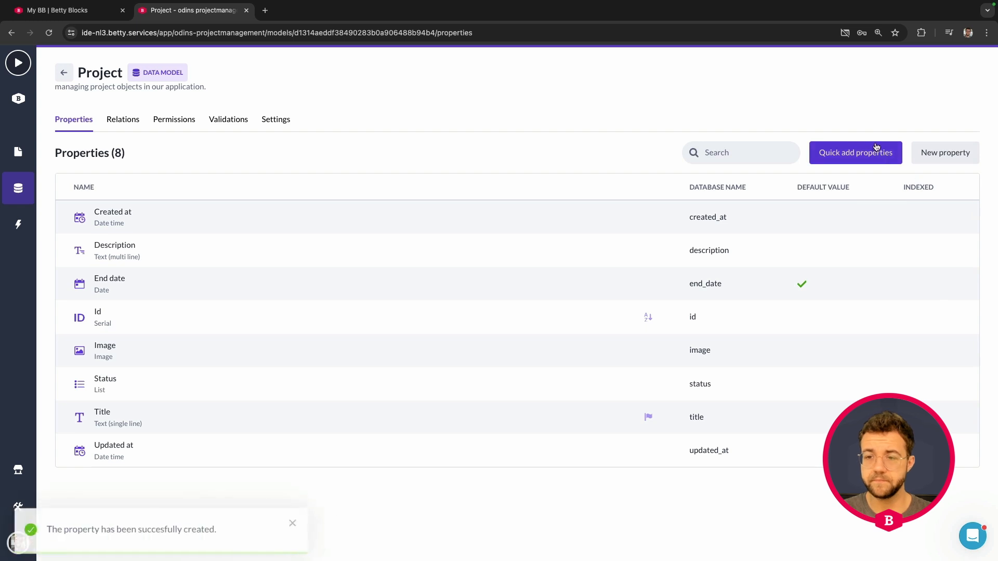
Start another property on the Project model with type Date and name it "Start date"
{"action": "left_click", "coordinate": [956, 154]}
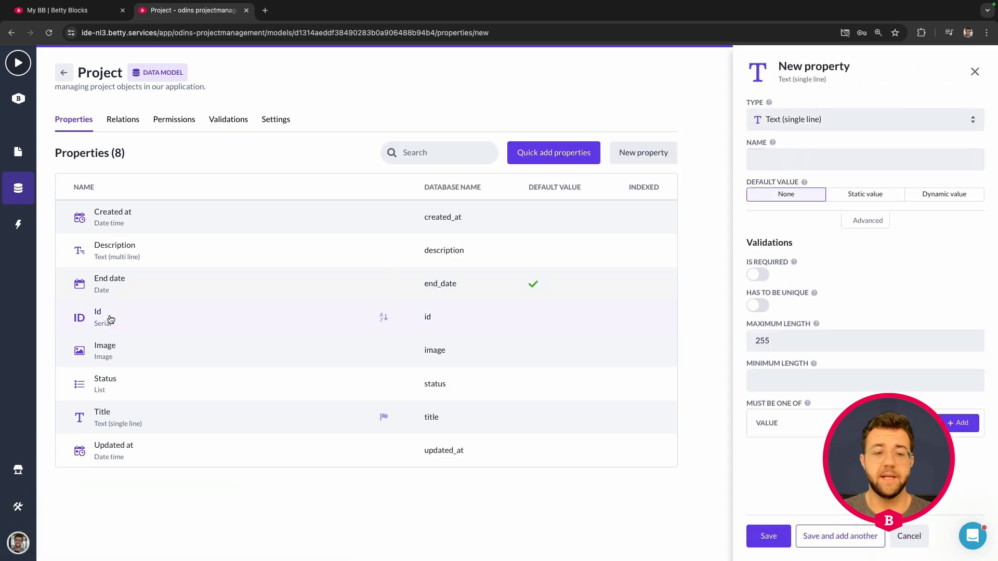
{"action": "left_click", "coordinate": [786, 158]}
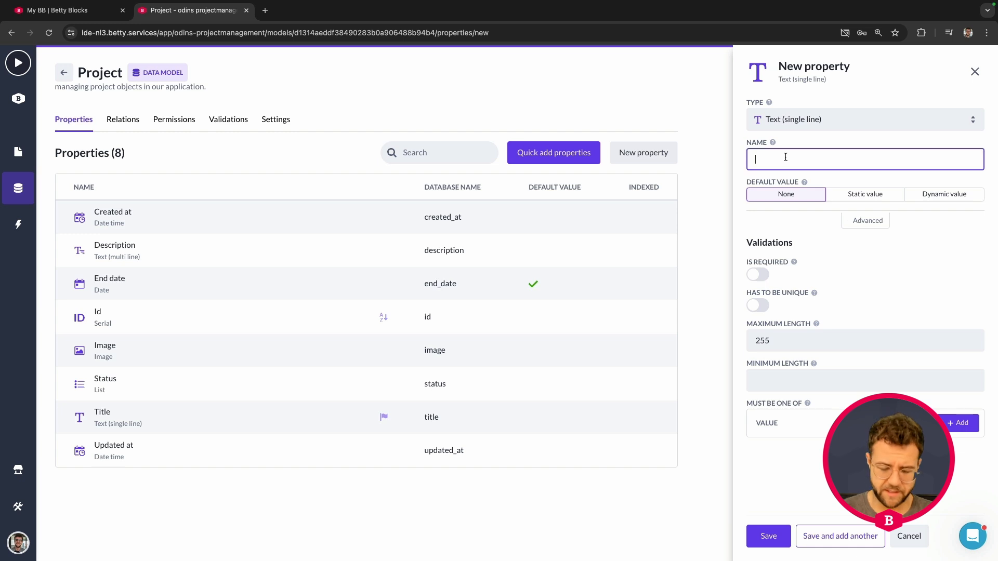
{"action": "type", "text": "Start date"}
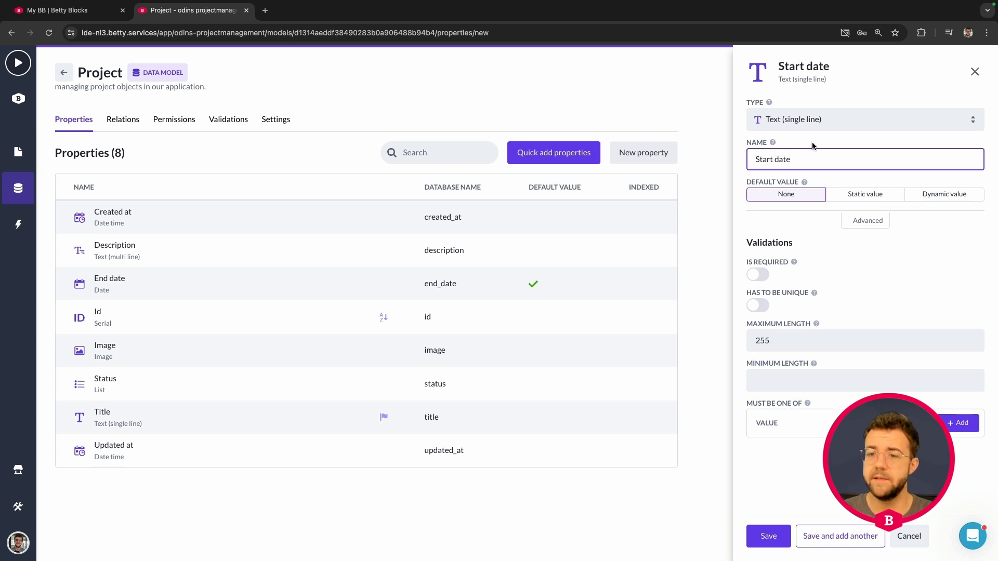
{"action": "left_click", "coordinate": [872, 201]}
{"action": "left_click", "coordinate": [816, 119]}
{"action": "scroll", "coordinate": [820, 156], "scroll_direction": "down", "scroll_amount": 1}
{"action": "left_click", "coordinate": [801, 173]}
{"action": "left_click", "coordinate": [786, 161]}
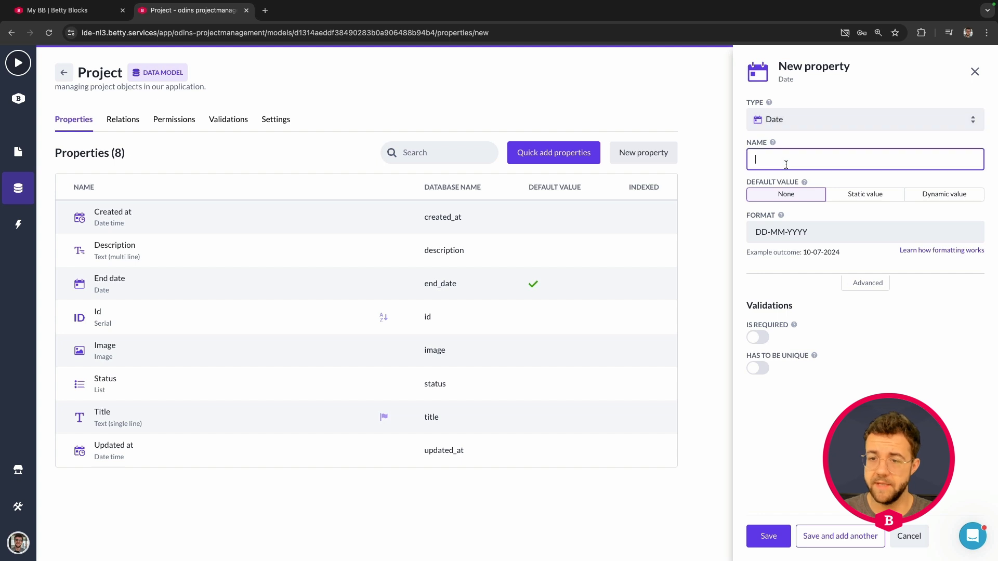
{"action": "type", "text": "Start date"}
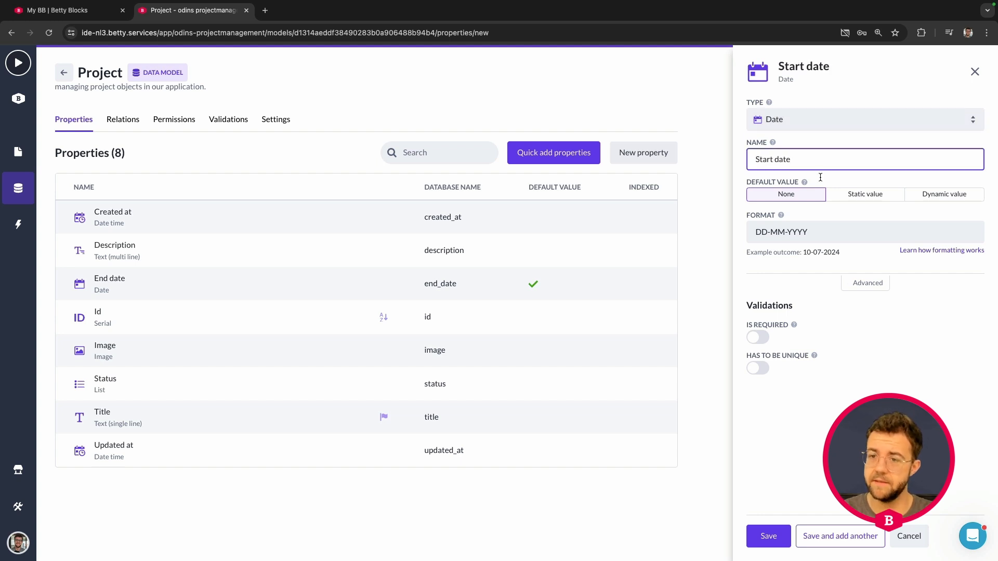
Set Start date's default to the relative date Today, apply it when blank, and save the property
{"action": "left_click", "coordinate": [860, 198]}
{"action": "left_click", "coordinate": [957, 216]}
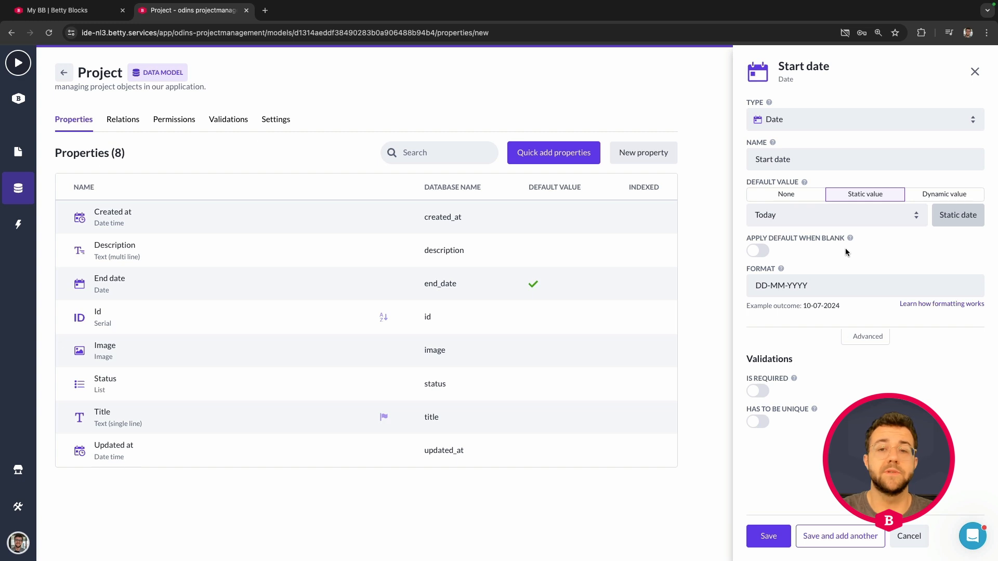
{"action": "left_click", "coordinate": [764, 252]}
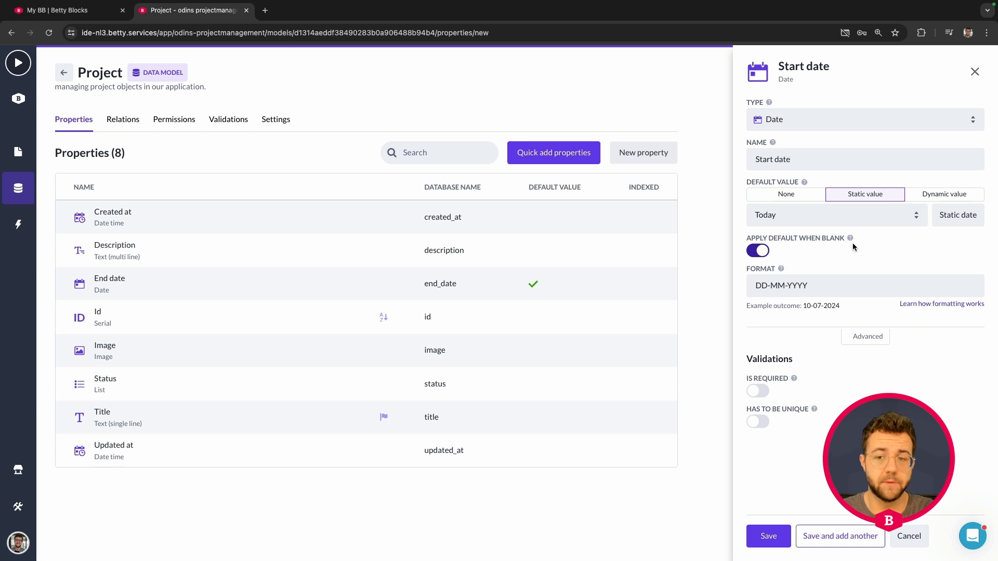
{"action": "left_click", "coordinate": [774, 537]}
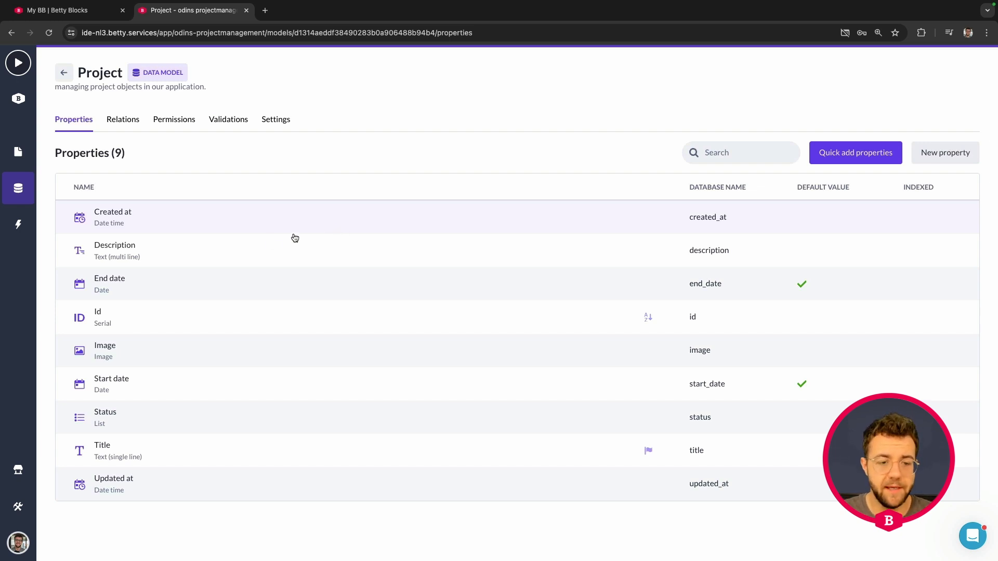
Open the Project model's Status property and add three empty list values
{"action": "left_click", "coordinate": [231, 422]}
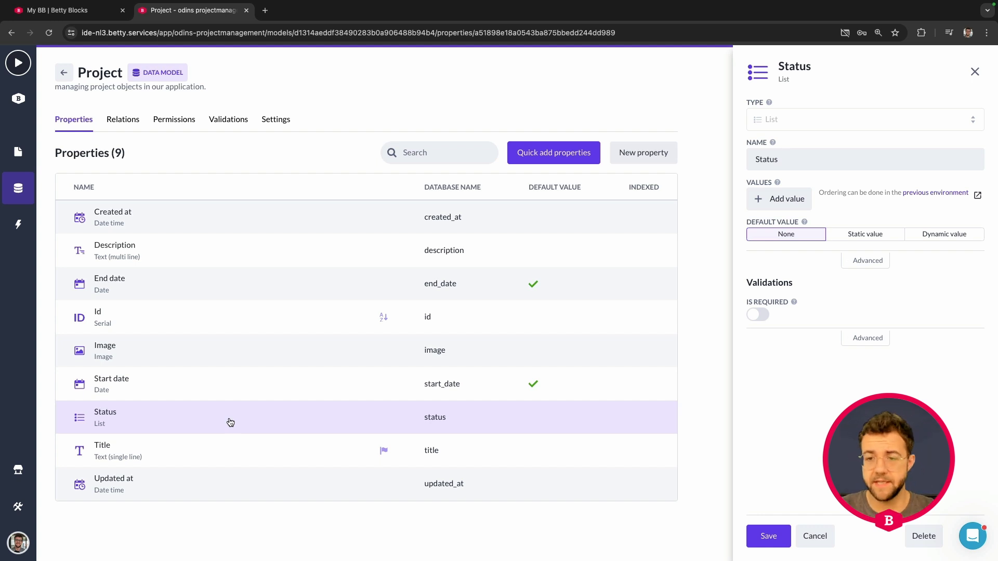
{"action": "left_click", "coordinate": [784, 200]}
{"action": "left_click", "coordinate": [785, 231]}
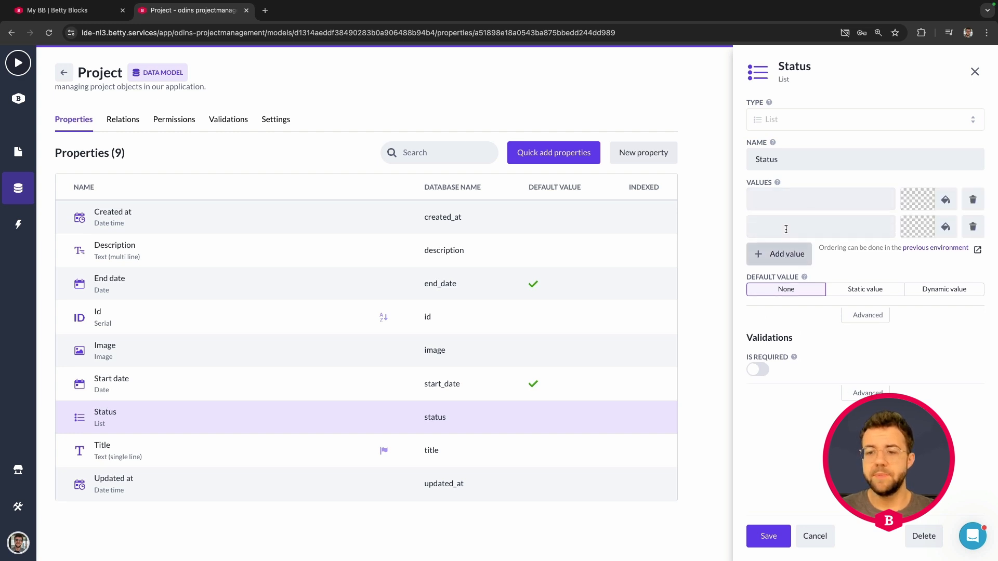
{"action": "left_click", "coordinate": [785, 258]}
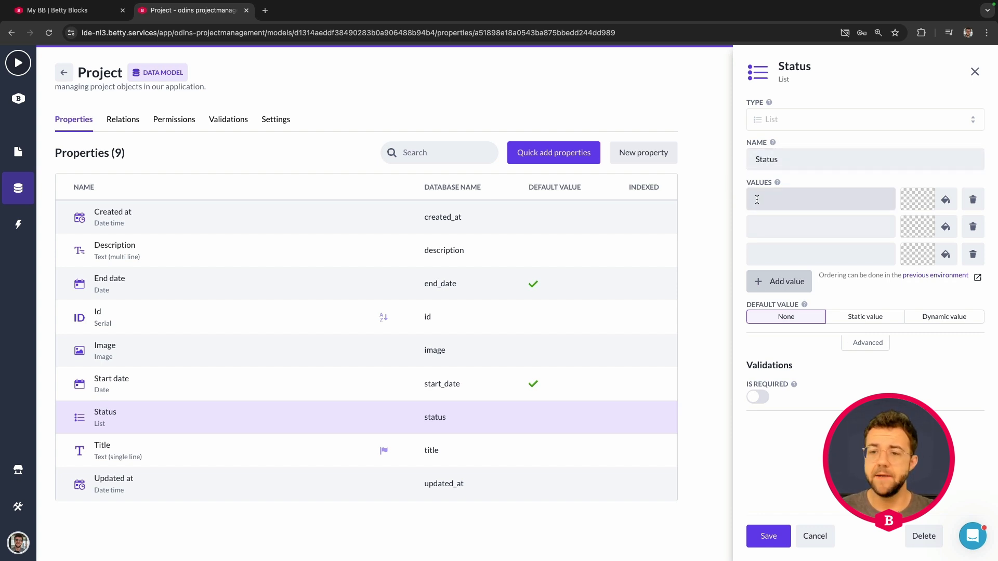
{"action": "left_click", "coordinate": [762, 282]}
{"action": "left_click", "coordinate": [773, 312]}
{"action": "left_click", "coordinate": [780, 337]}
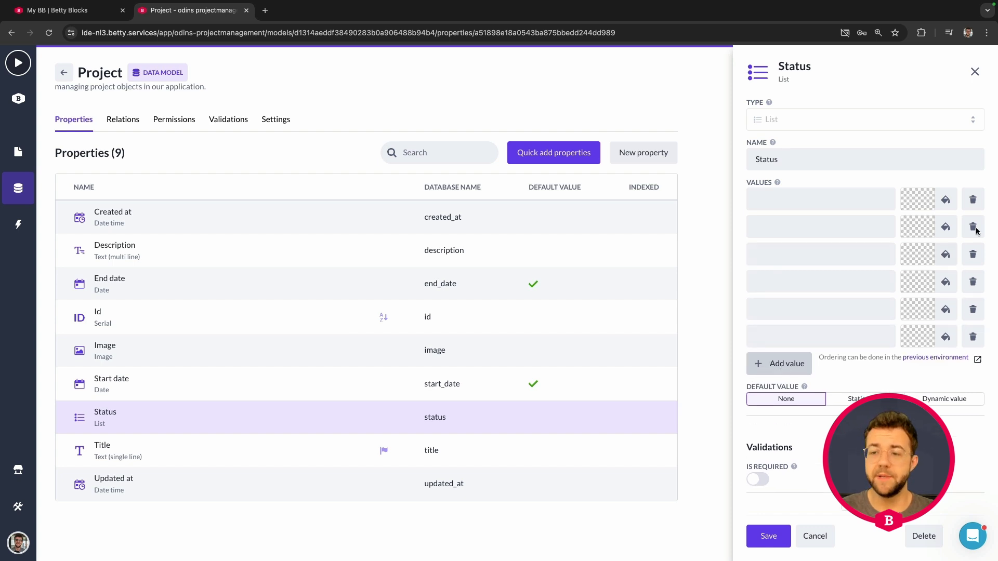
{"action": "left_click", "coordinate": [972, 202]}
{"action": "left_click", "coordinate": [972, 203]}
{"action": "left_click", "coordinate": [973, 202]}
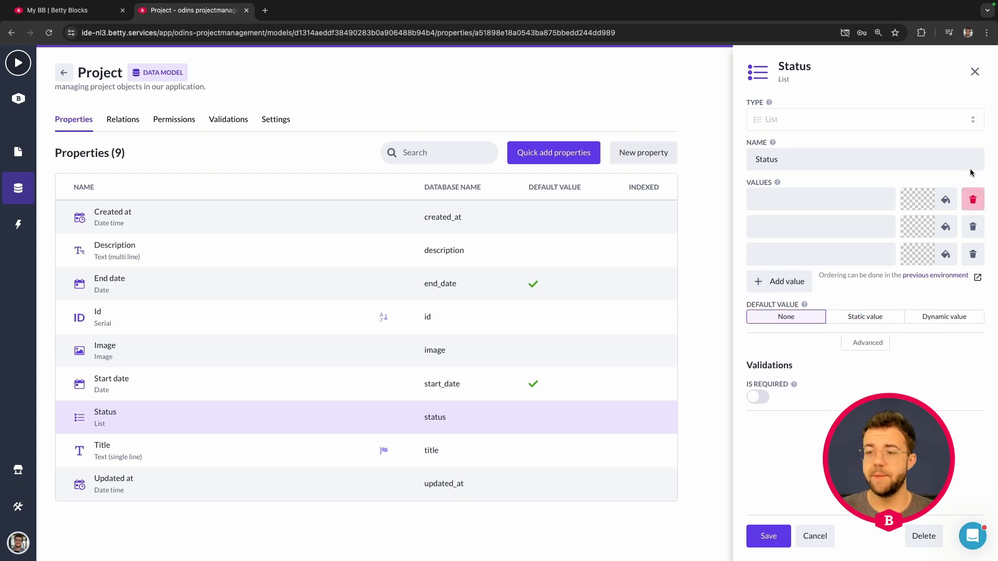
Fill in the three Status list values as "To do", "In progress" and "Finished"
{"action": "left_click", "coordinate": [845, 201]}
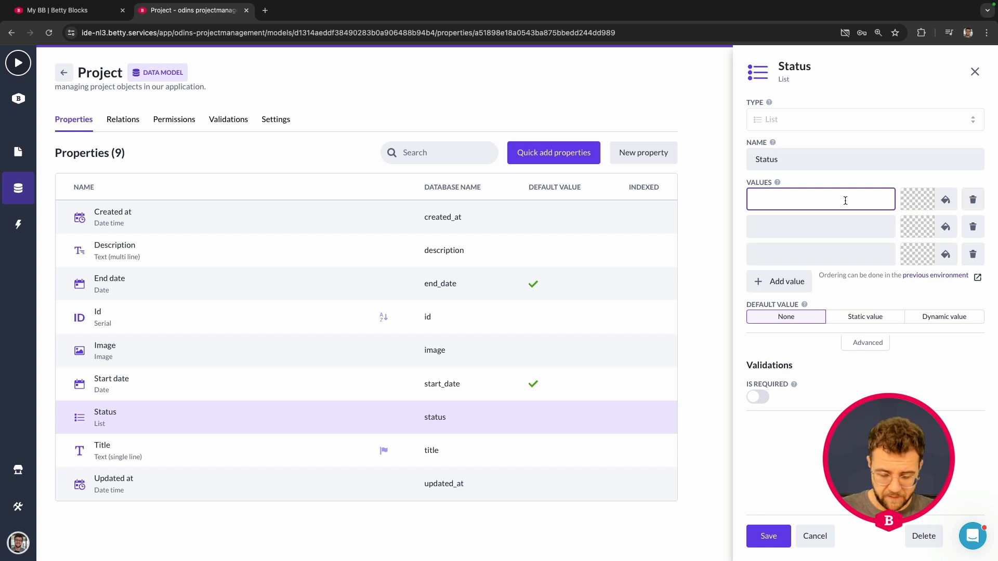
{"action": "type", "text": "To do"}
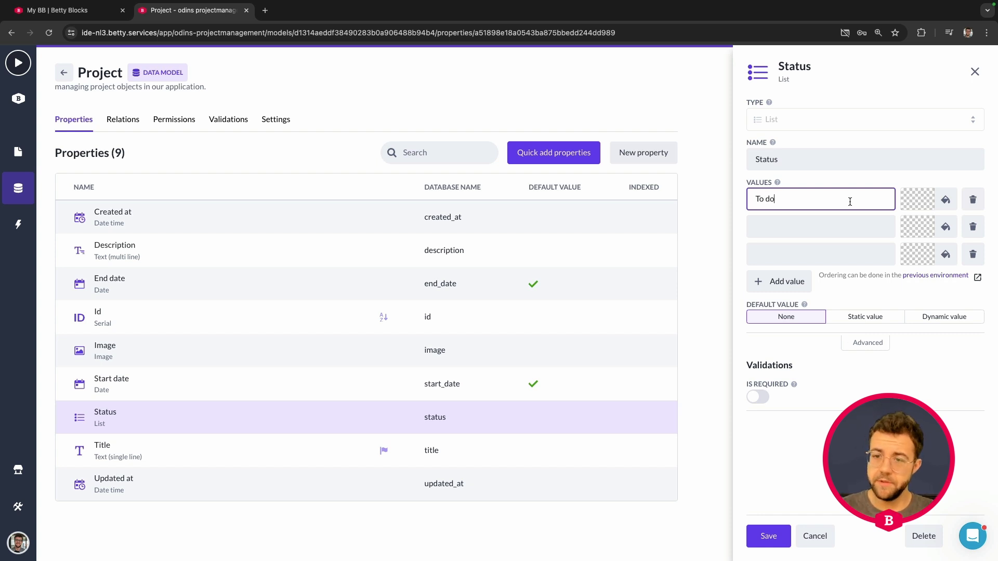
{"action": "left_click", "coordinate": [848, 219]}
{"action": "type", "text": "In pro"}
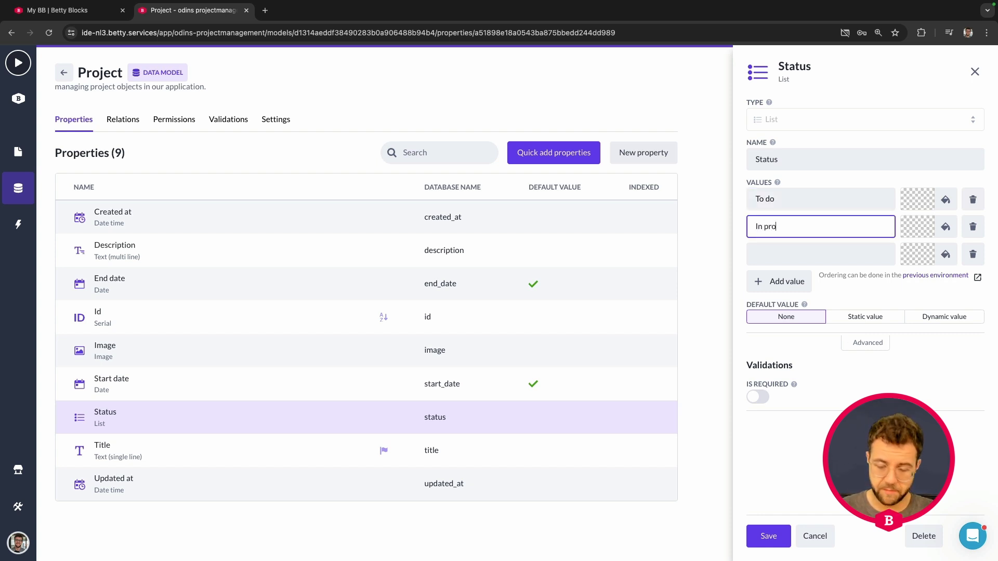
{"action": "type", "text": "gress"}
{"action": "left_click", "coordinate": [850, 254]}
{"action": "type", "text": "Done"}
{"action": "key", "text": "BackSpace"}
{"action": "key", "text": "BackSpace"}
{"action": "key", "text": "BackSpace"}
{"action": "key", "text": "BackSpace"}
{"action": "type", "text": "Finished"}
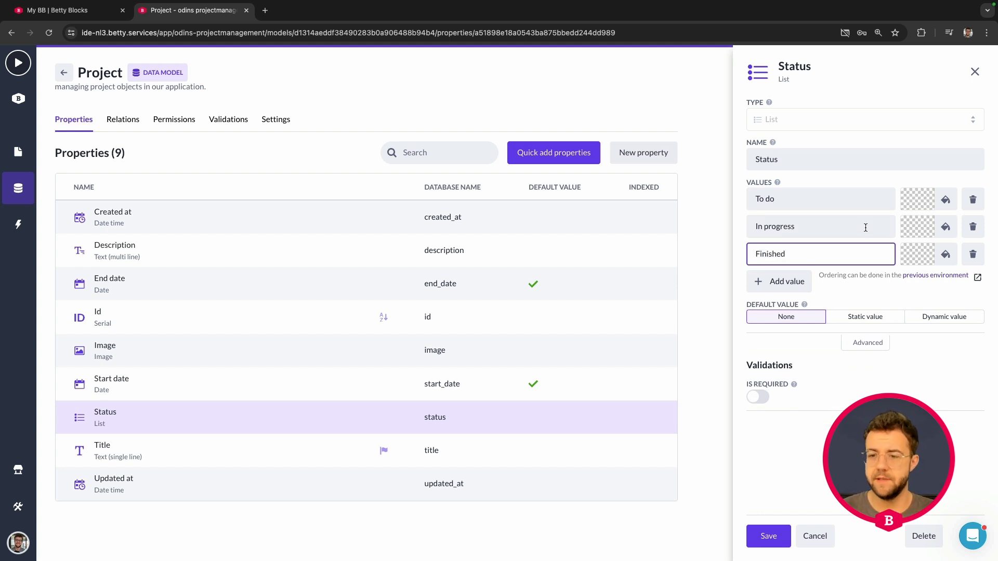
{"action": "left_click", "coordinate": [867, 176]}
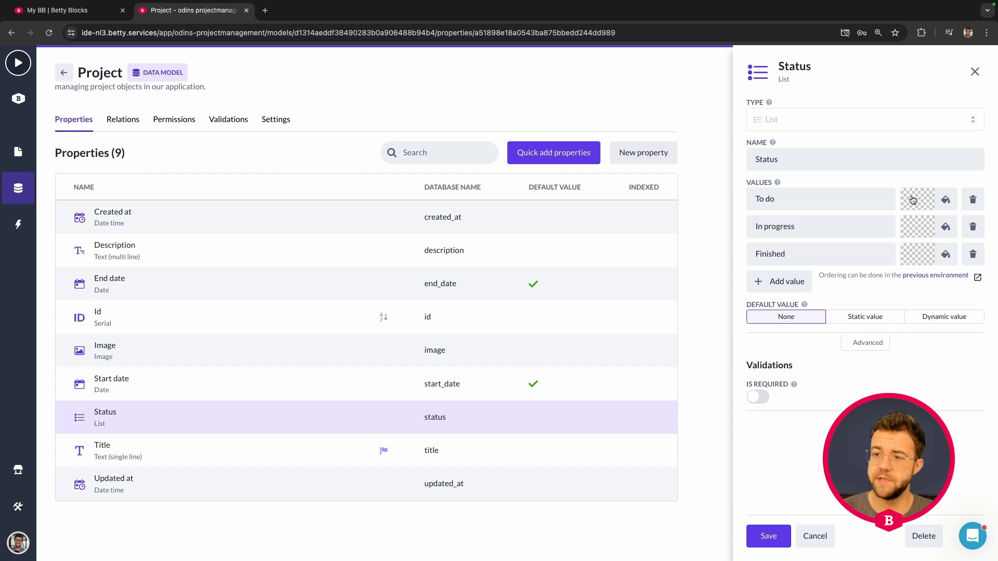
Assign Betty Blocks Red to the "To do" value, Honey to "In progress" and Grass to "Finished"
{"action": "left_click", "coordinate": [945, 203]}
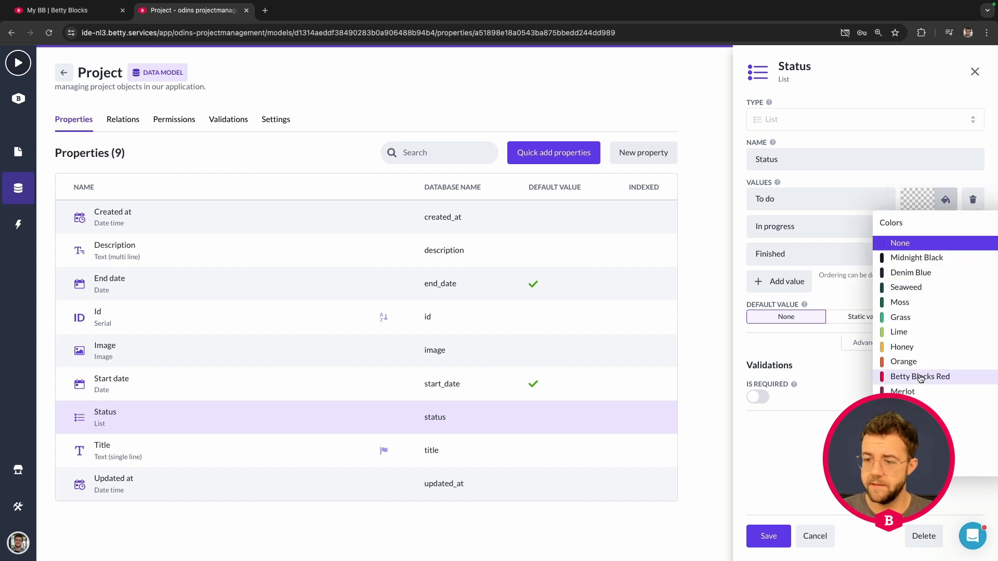
{"action": "left_click", "coordinate": [916, 376]}
{"action": "left_click", "coordinate": [901, 176]}
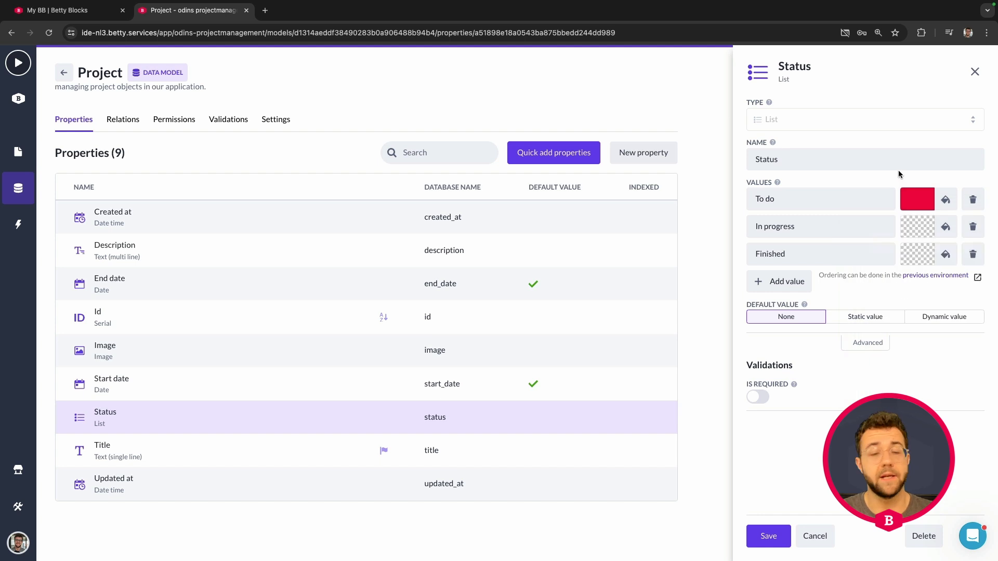
{"action": "left_click", "coordinate": [945, 228]}
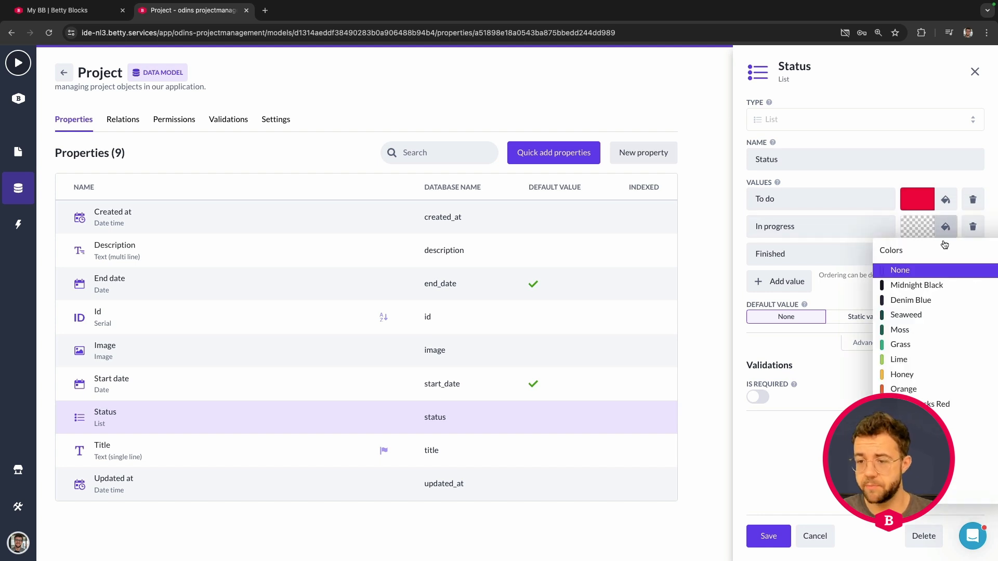
{"action": "left_click", "coordinate": [905, 375]}
{"action": "left_click", "coordinate": [825, 359]}
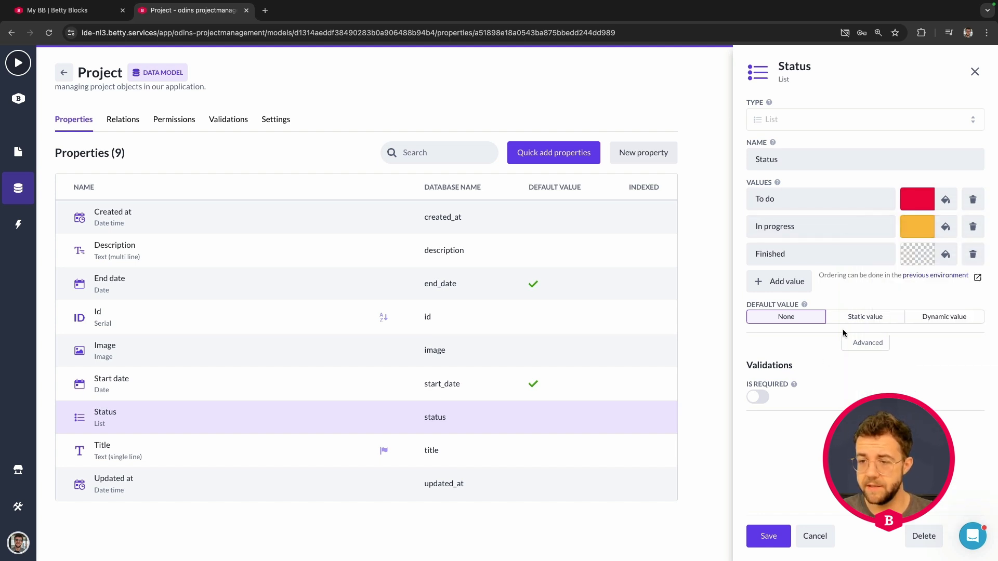
{"action": "left_click", "coordinate": [945, 254]}
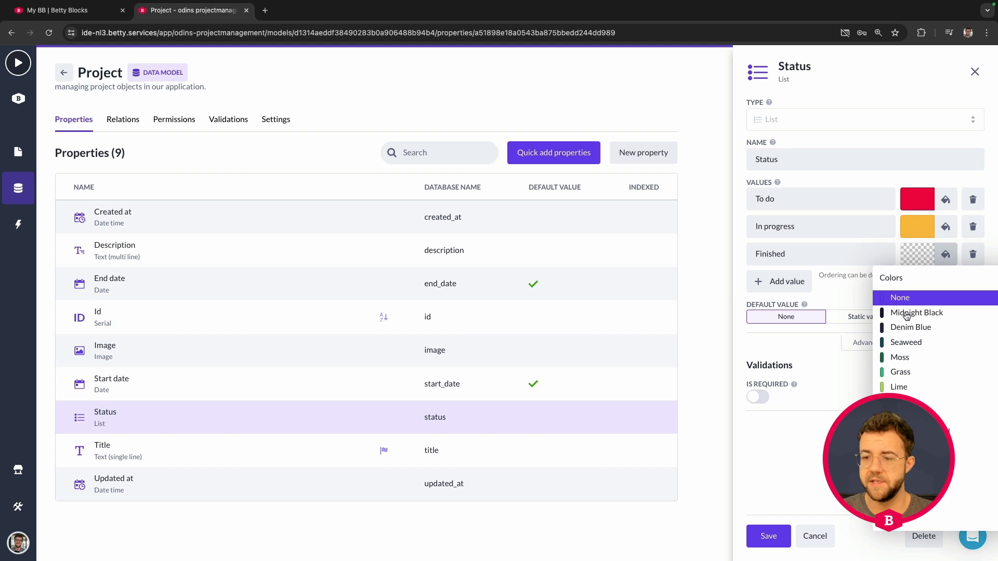
{"action": "left_click", "coordinate": [901, 372]}
{"action": "left_click", "coordinate": [812, 358]}
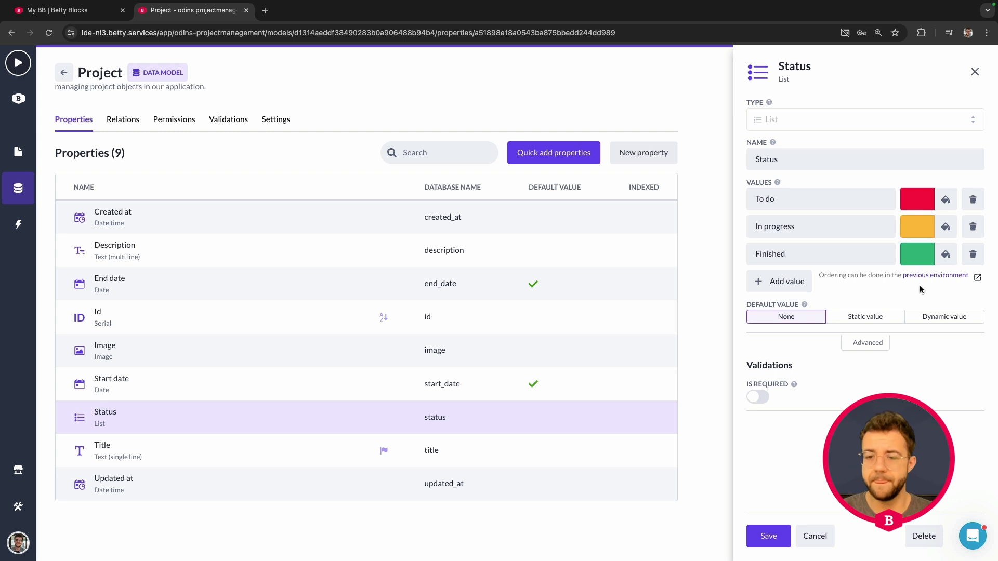
Set the Status property's static default to "To do", applied when blank, then save and close its details
{"action": "left_click", "coordinate": [867, 316]}
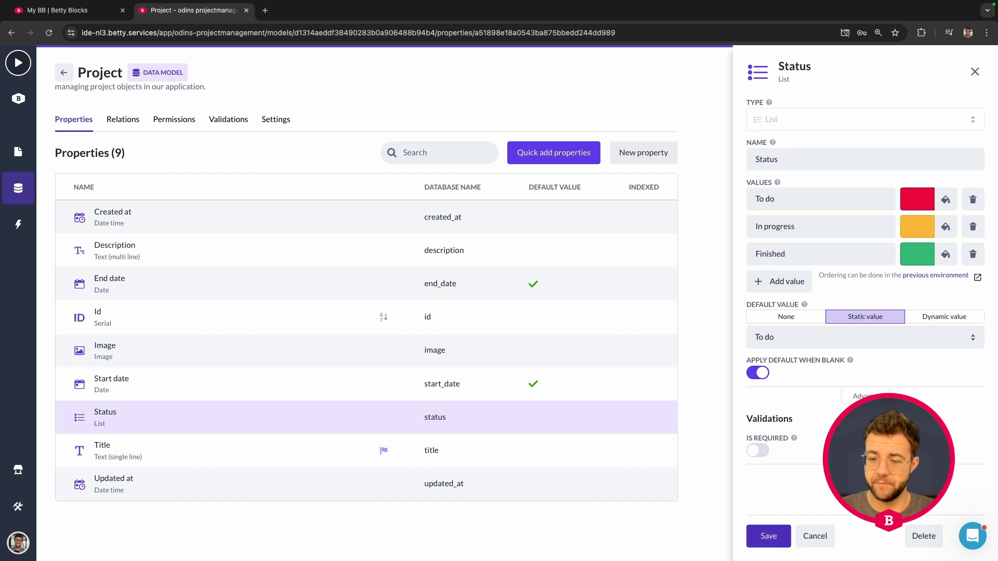
{"action": "left_click", "coordinate": [769, 538]}
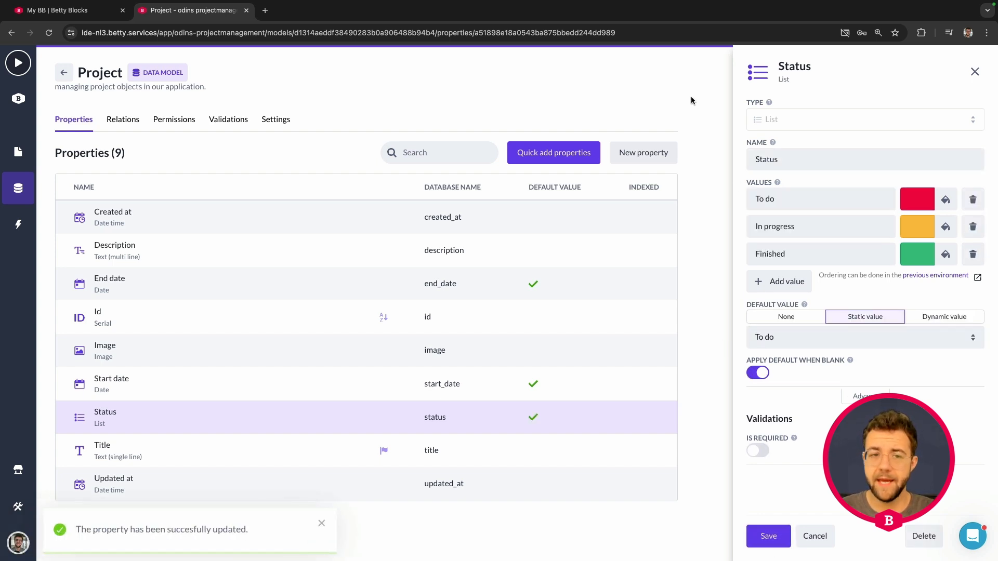
{"action": "left_click", "coordinate": [975, 72]}
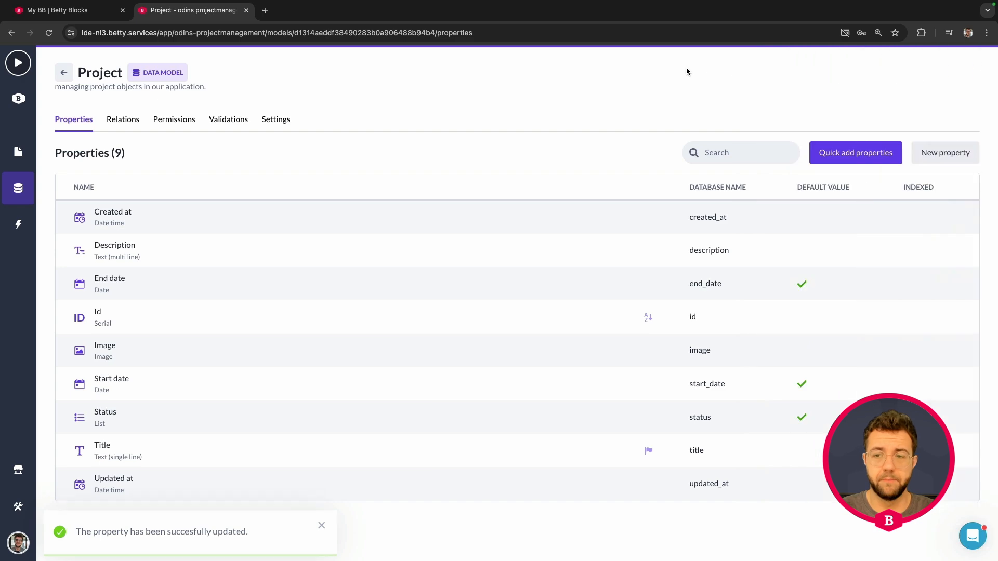